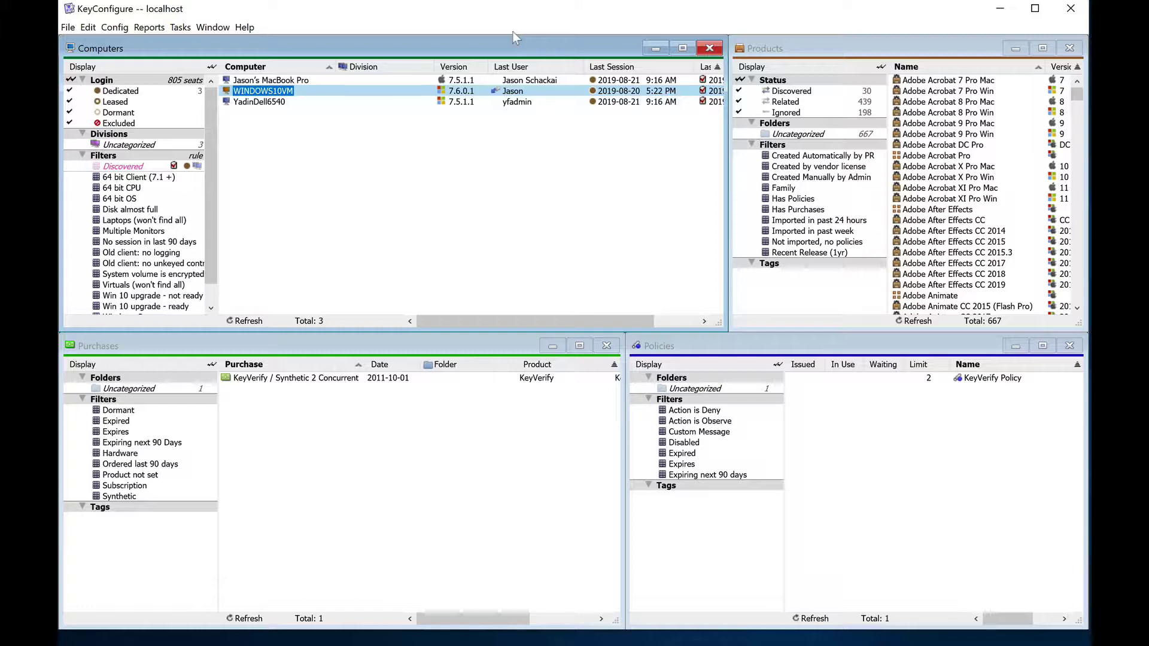
Step: Inspect the details of the WINDOWS10VM and MacBook Pro computers
{"action": "double_click", "coordinate": [281, 91]}
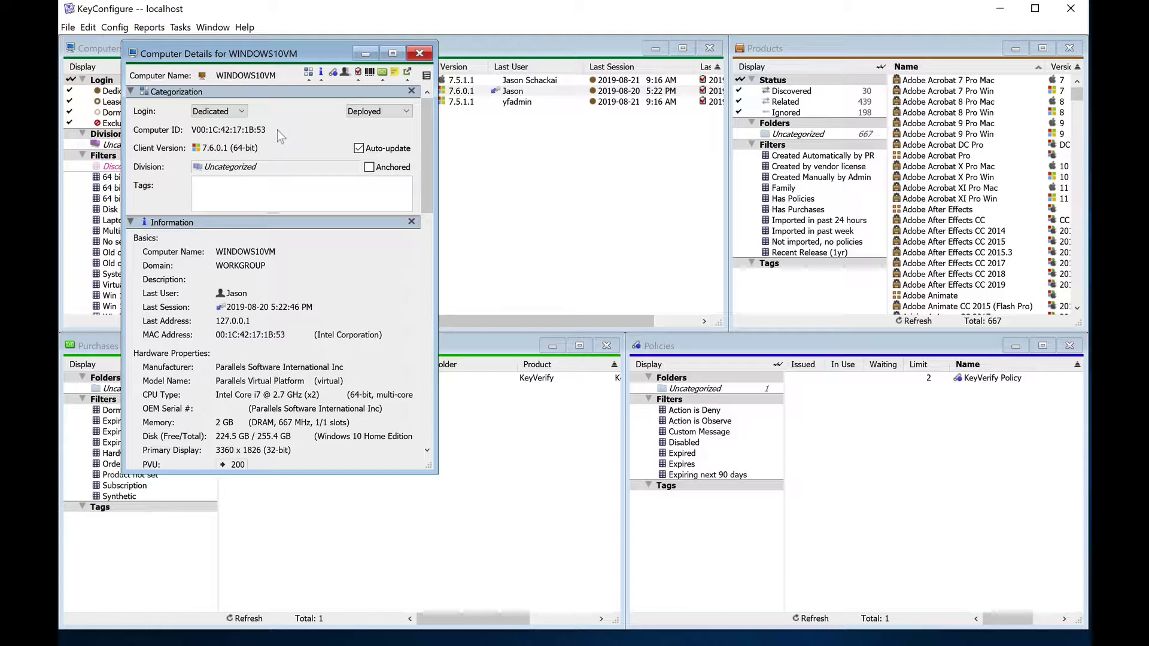
{"action": "left_click", "coordinate": [420, 53]}
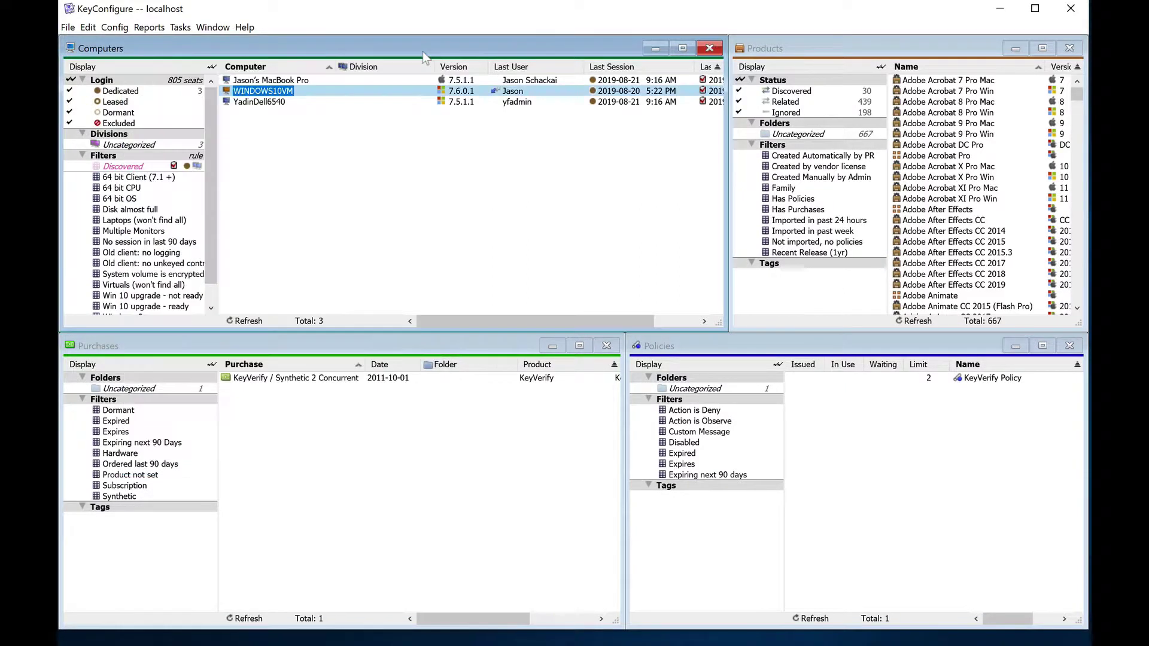
{"action": "double_click", "coordinate": [279, 80]}
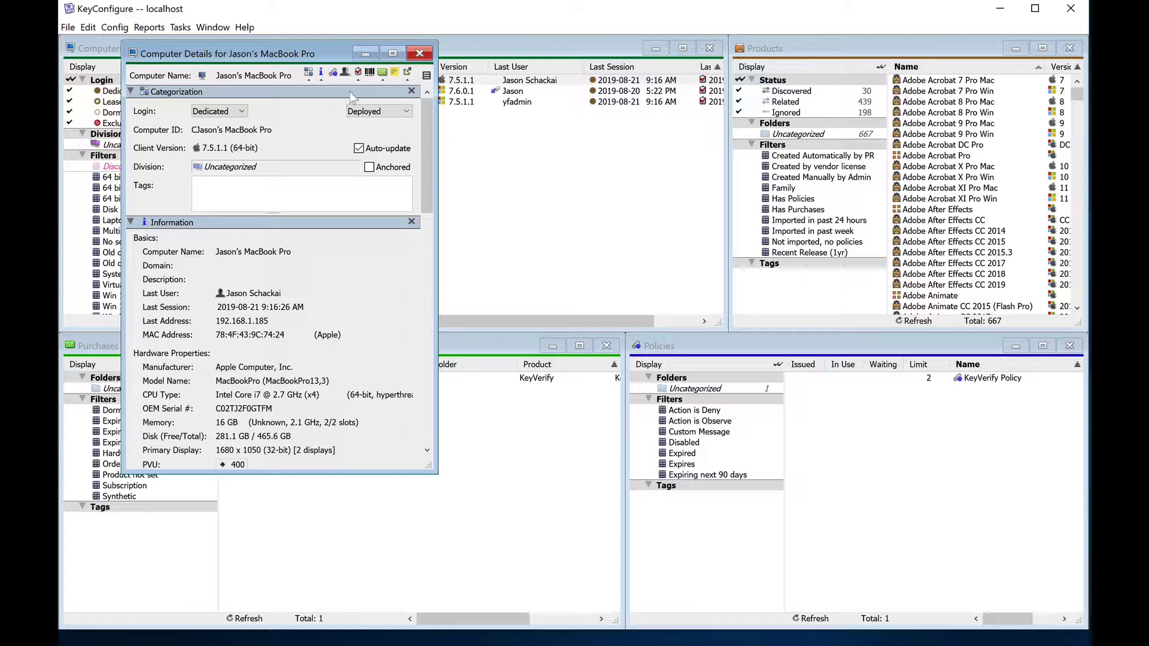
{"action": "left_click", "coordinate": [420, 54]}
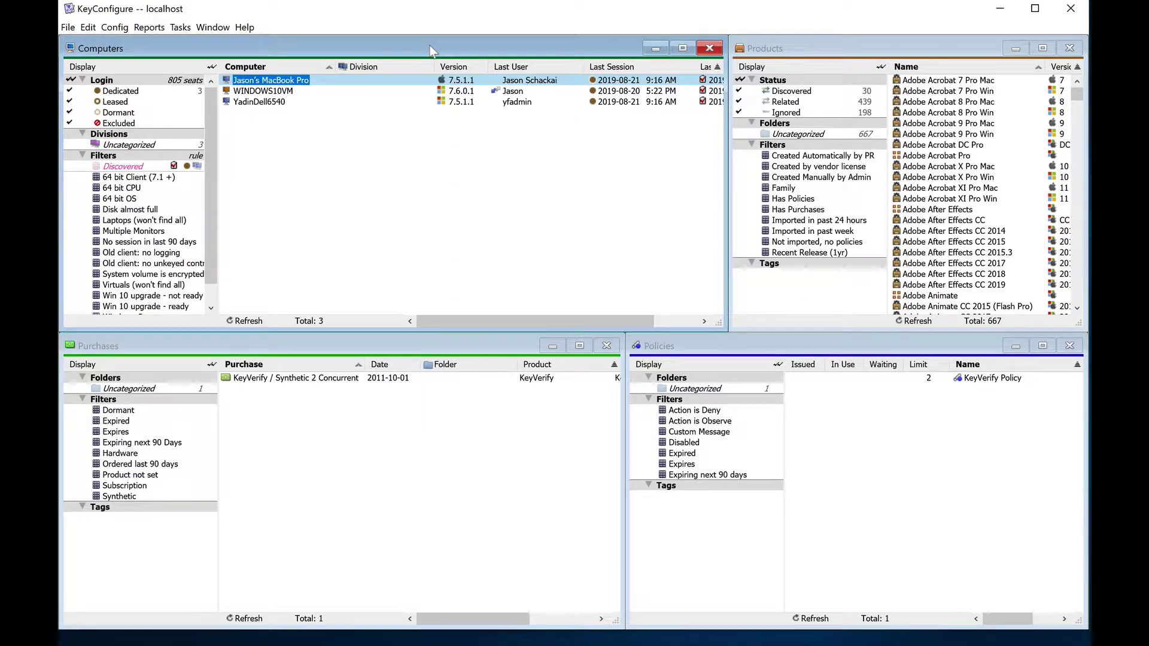
Step: View the computer ID types settings unchanged, then cycle through the Policies, Purchases and Computers windows
{"action": "left_click", "coordinate": [121, 28]}
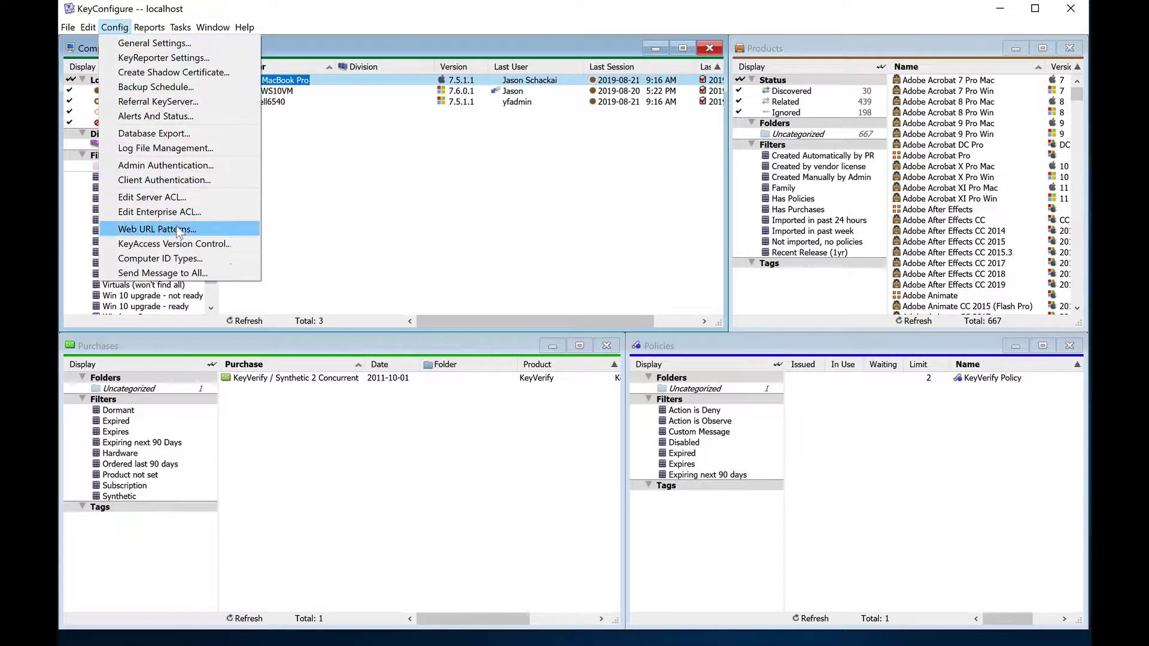
{"action": "left_click", "coordinate": [202, 253]}
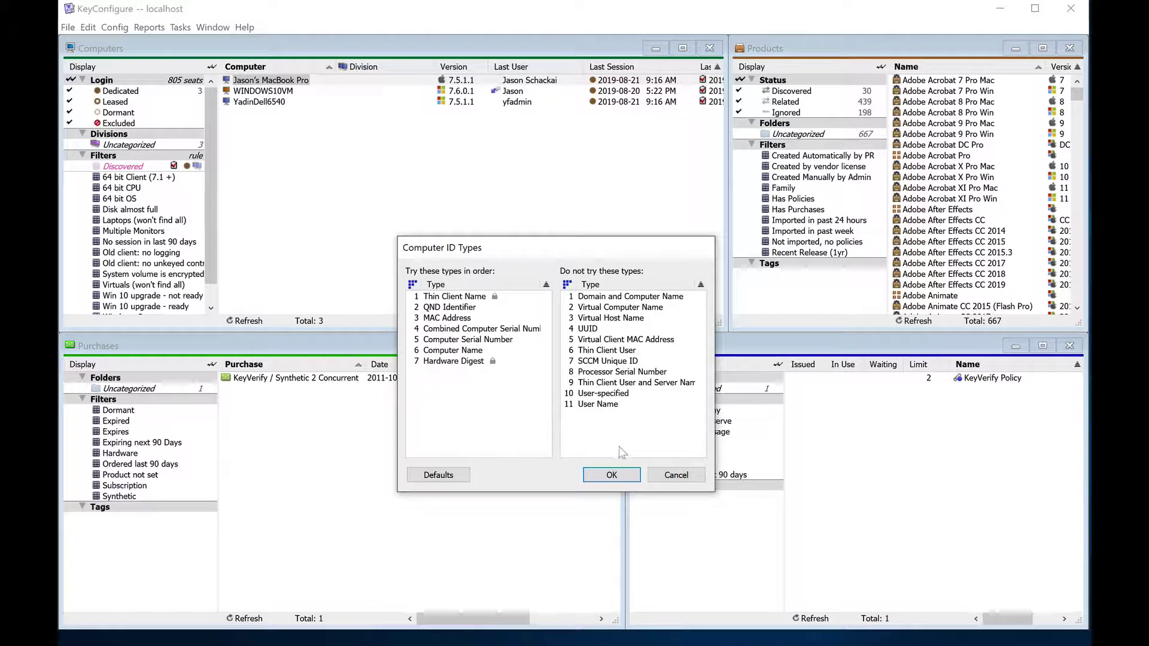
{"action": "left_click", "coordinate": [677, 476]}
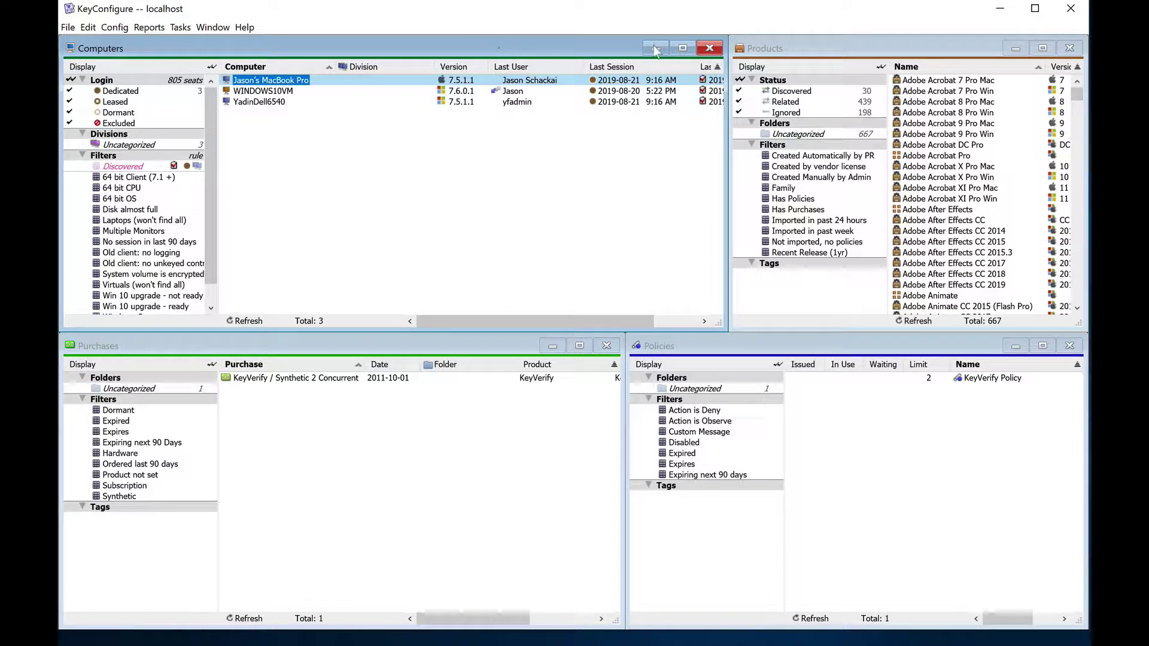
{"action": "left_click", "coordinate": [829, 348]}
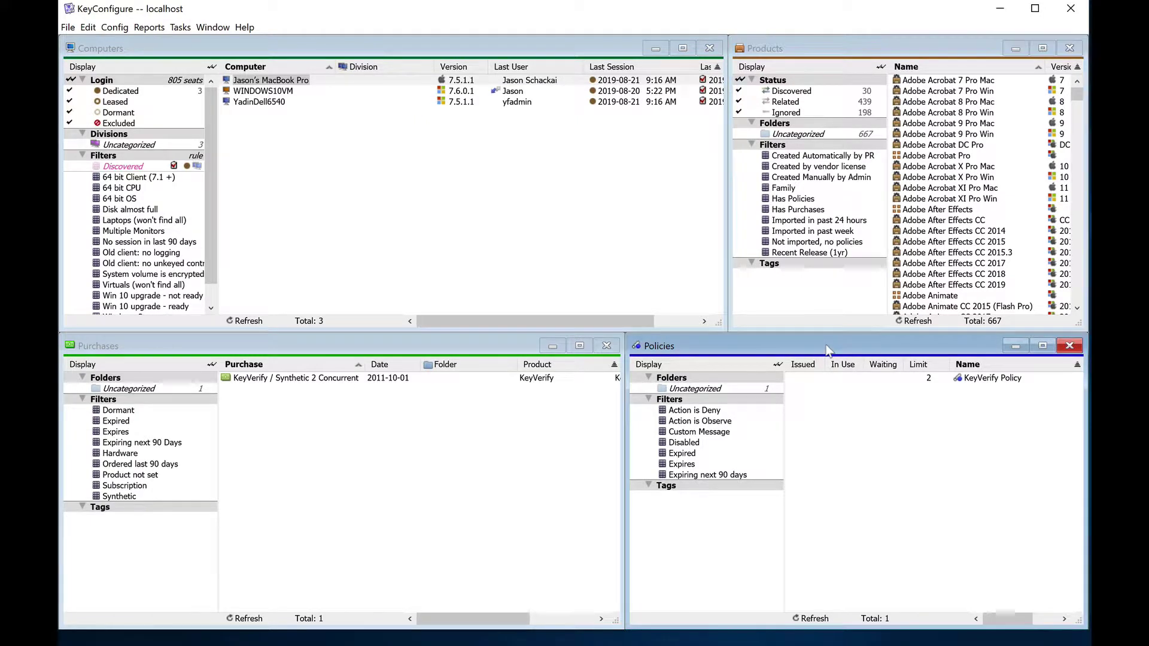
{"action": "left_click", "coordinate": [427, 348]}
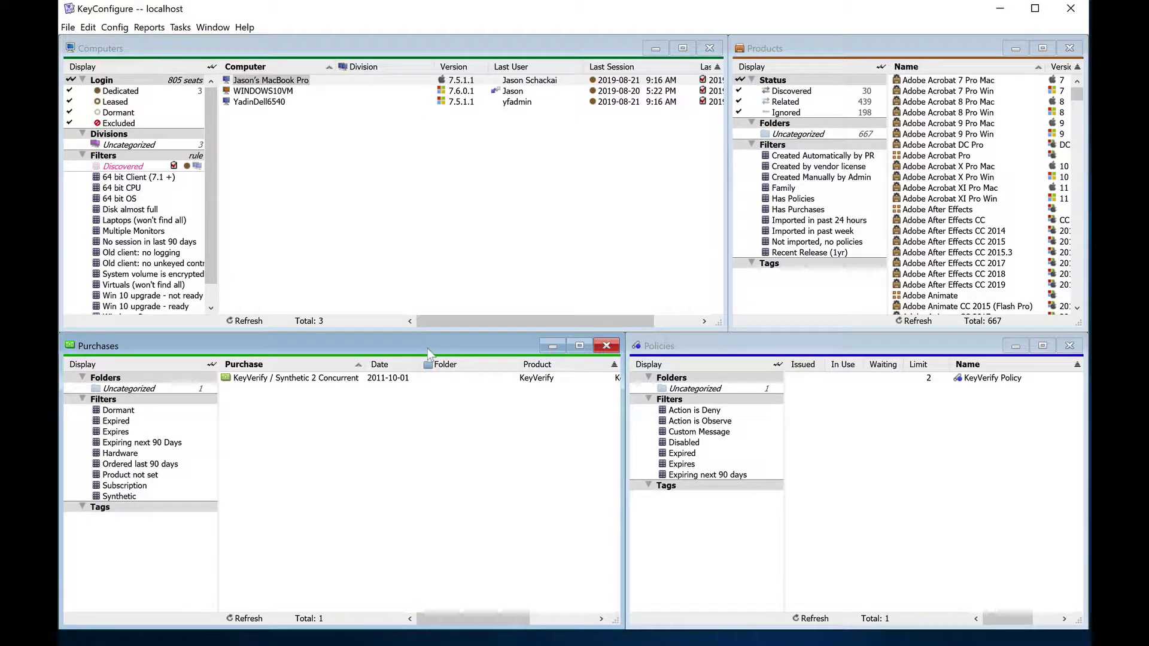
{"action": "left_click", "coordinate": [400, 54]}
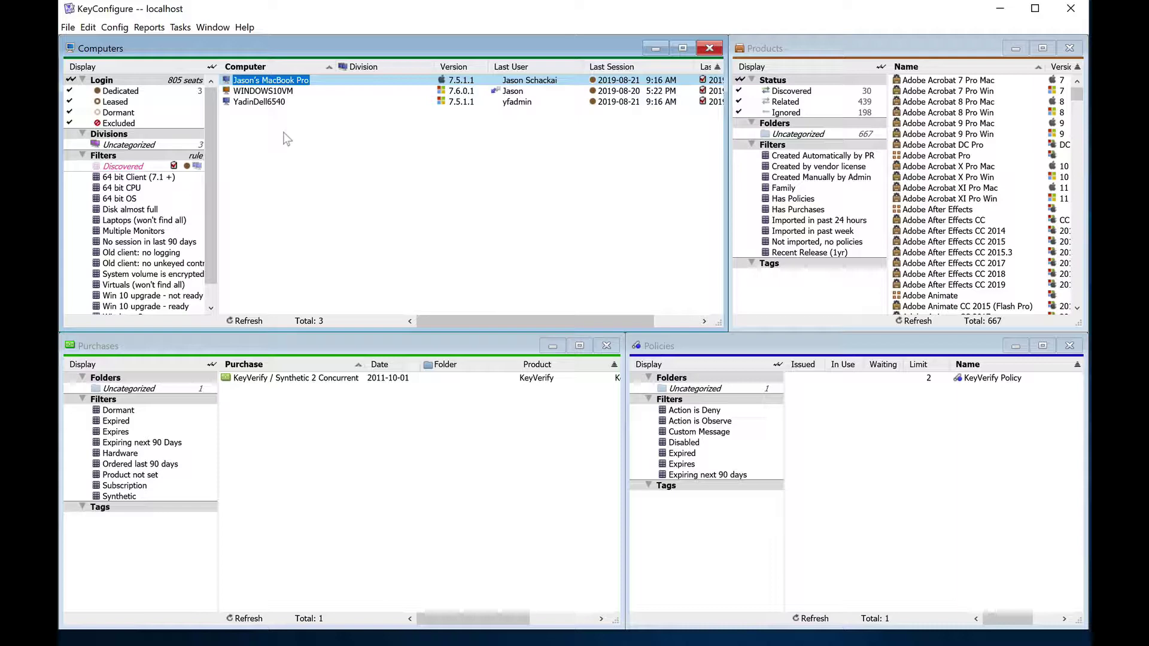
Step: Review the MacBook Pro computer's details again
{"action": "left_click", "coordinate": [279, 80]}
{"action": "double_click", "coordinate": [279, 81]}
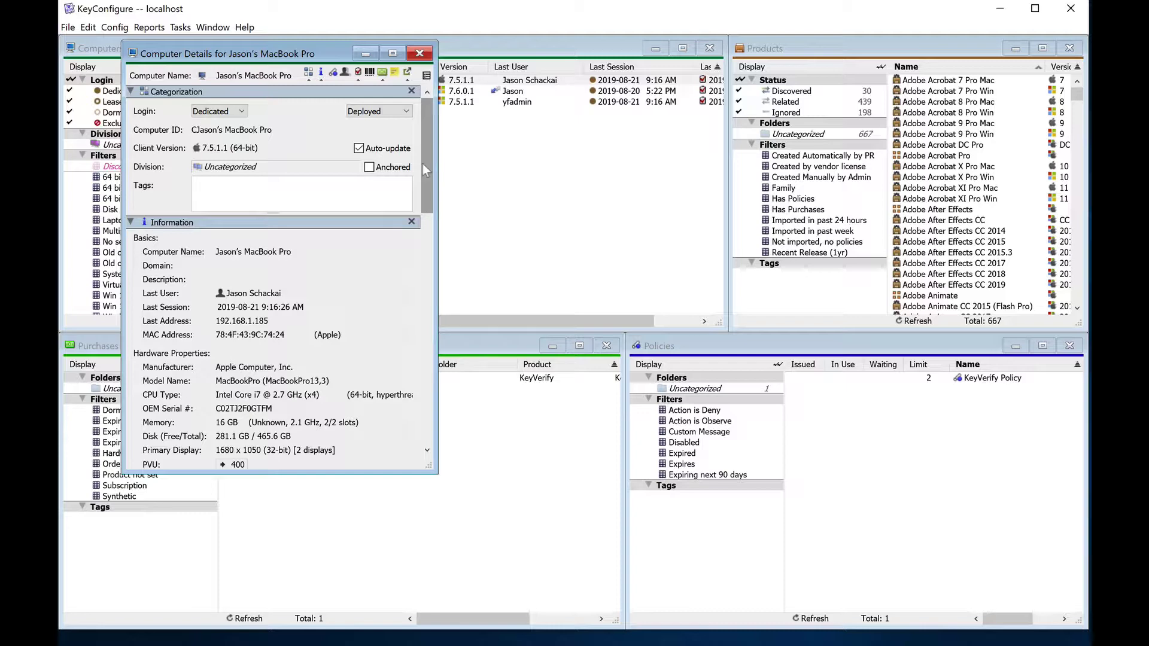
{"action": "left_click_drag", "start_coordinate": [422, 163], "coordinate": [432, 282]}
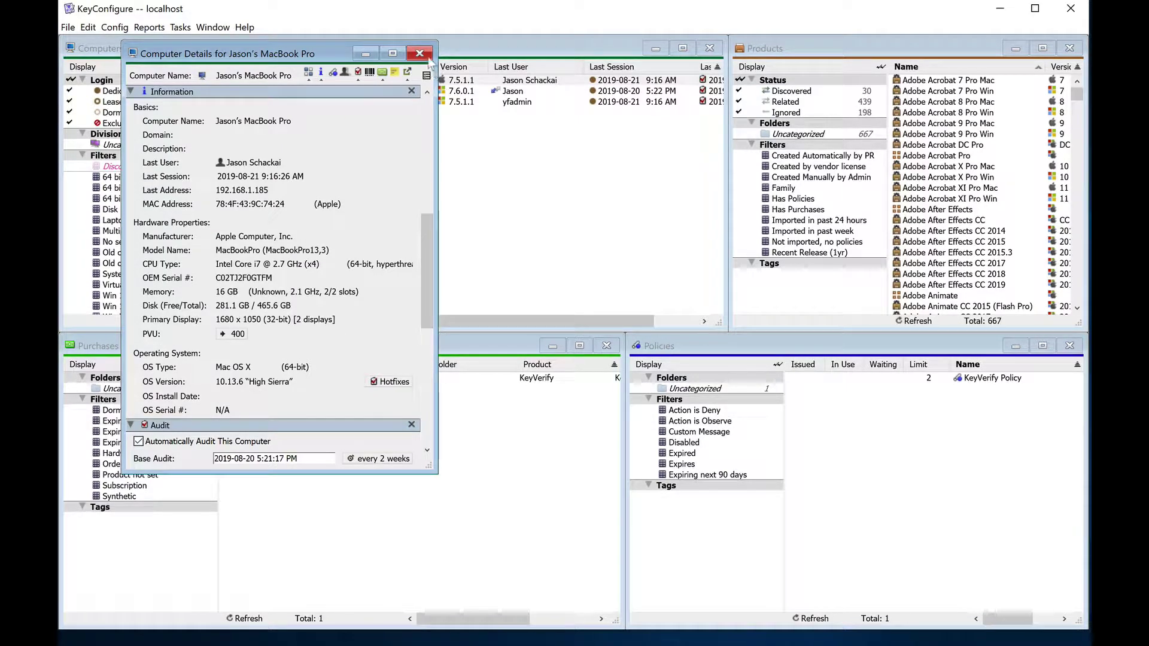
{"action": "left_click", "coordinate": [429, 57]}
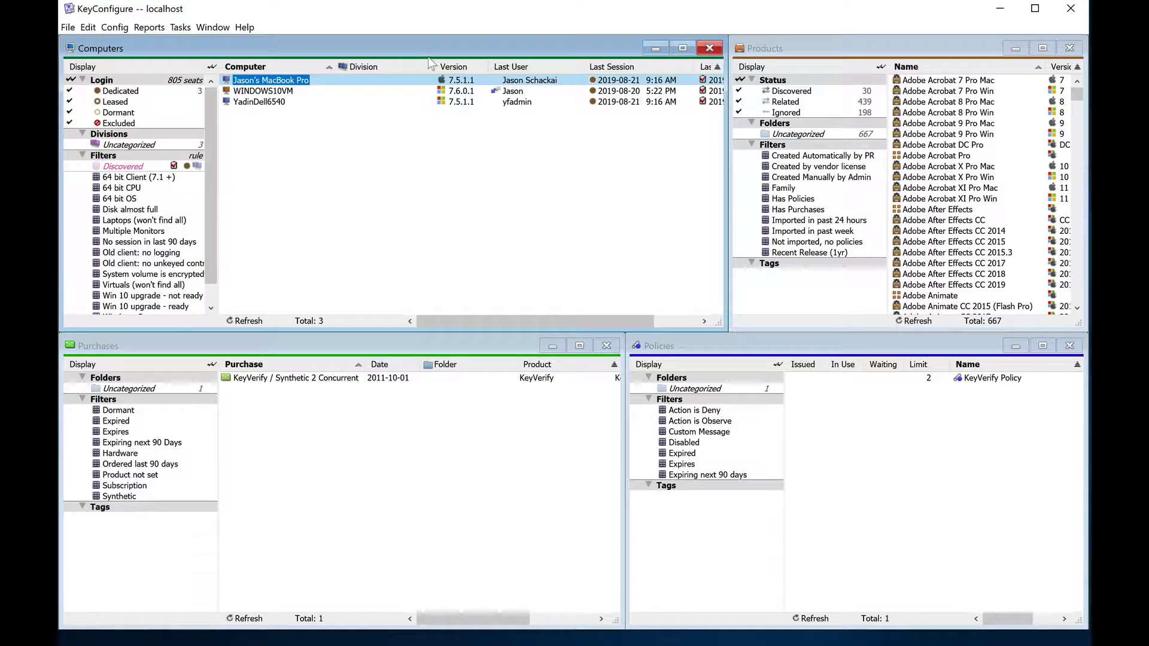
Step: Add a new division from the Display pane's New Division option and name it Library 1
{"action": "right_click", "coordinate": [170, 143]}
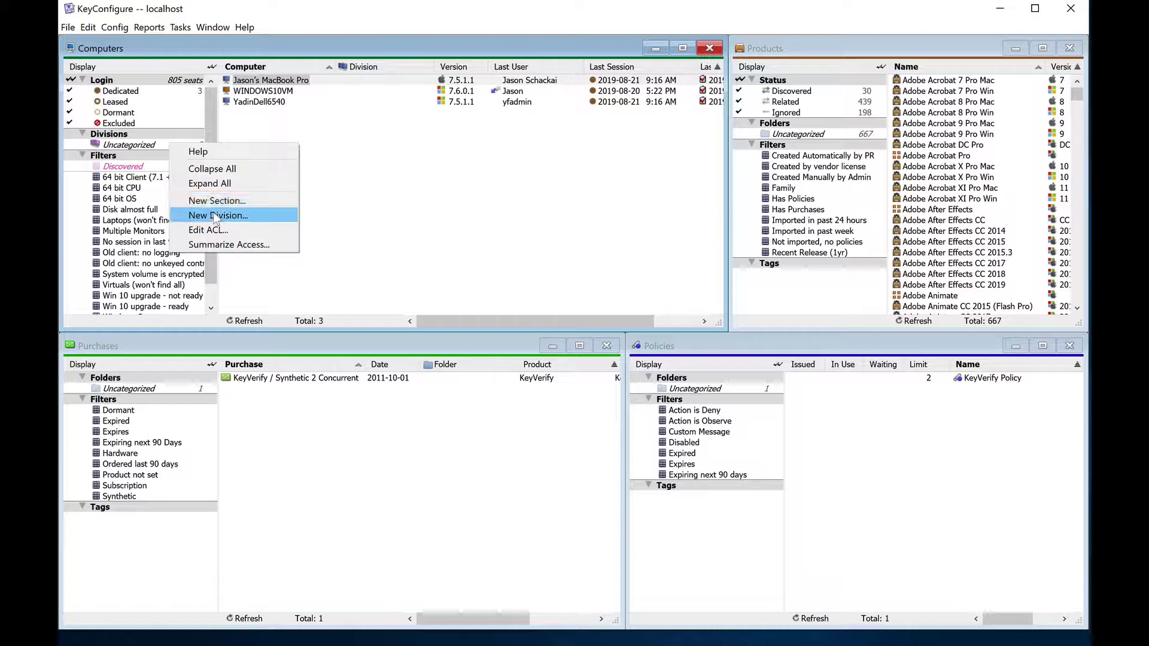
{"action": "left_click", "coordinate": [293, 217]}
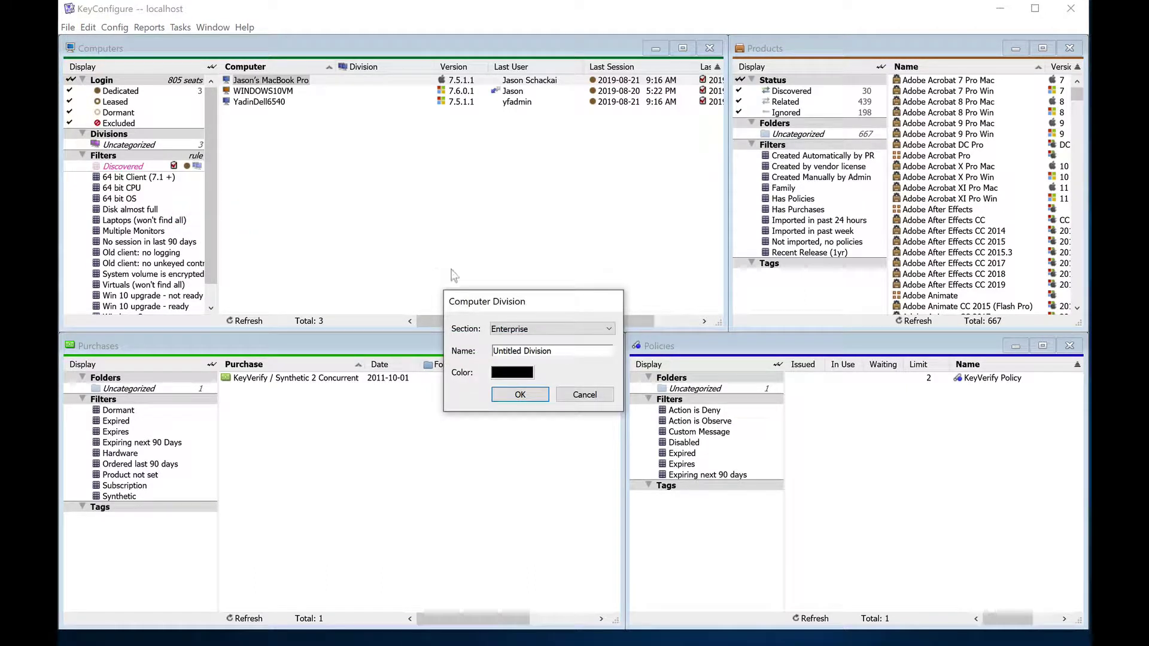
{"action": "left_click_drag", "start_coordinate": [555, 351], "coordinate": [448, 349]}
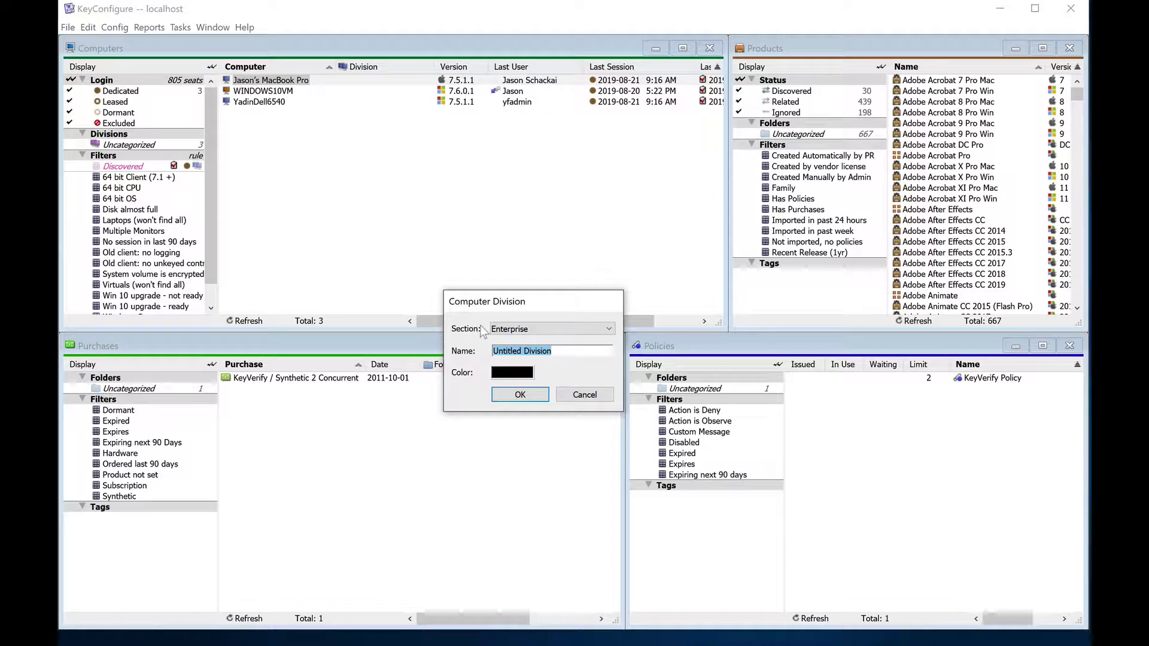
{"action": "type", "text": "Library 1"}
{"action": "left_click", "coordinate": [538, 399]}
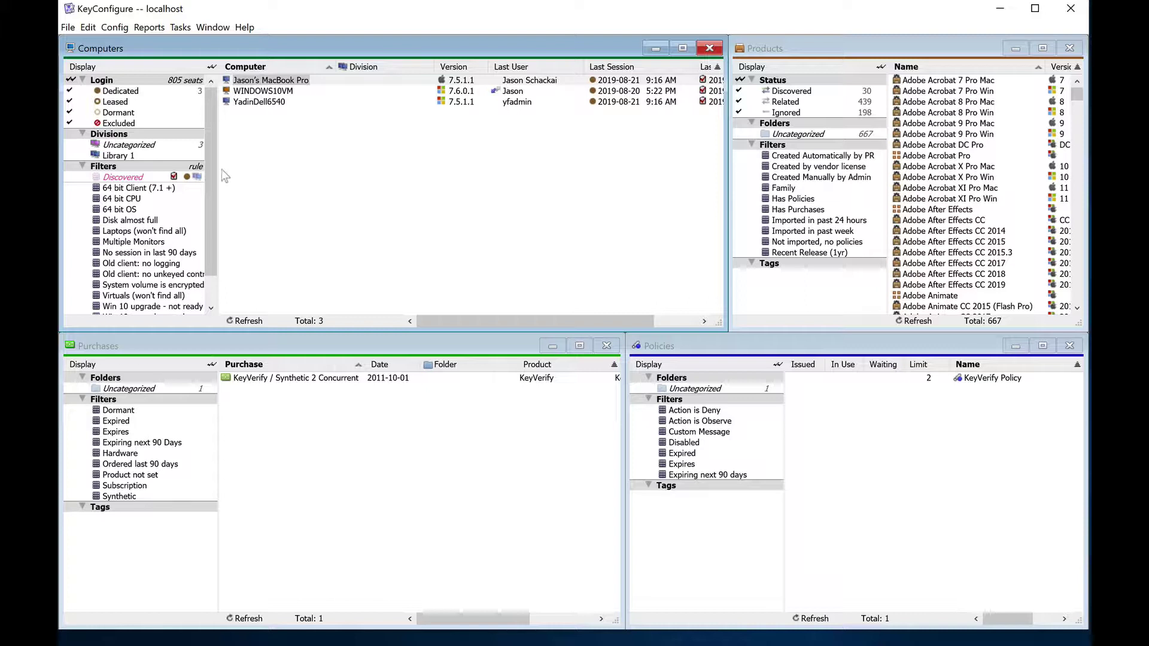
Step: Reopen the division management options and dismiss them without choosing anything
{"action": "right_click", "coordinate": [175, 156]}
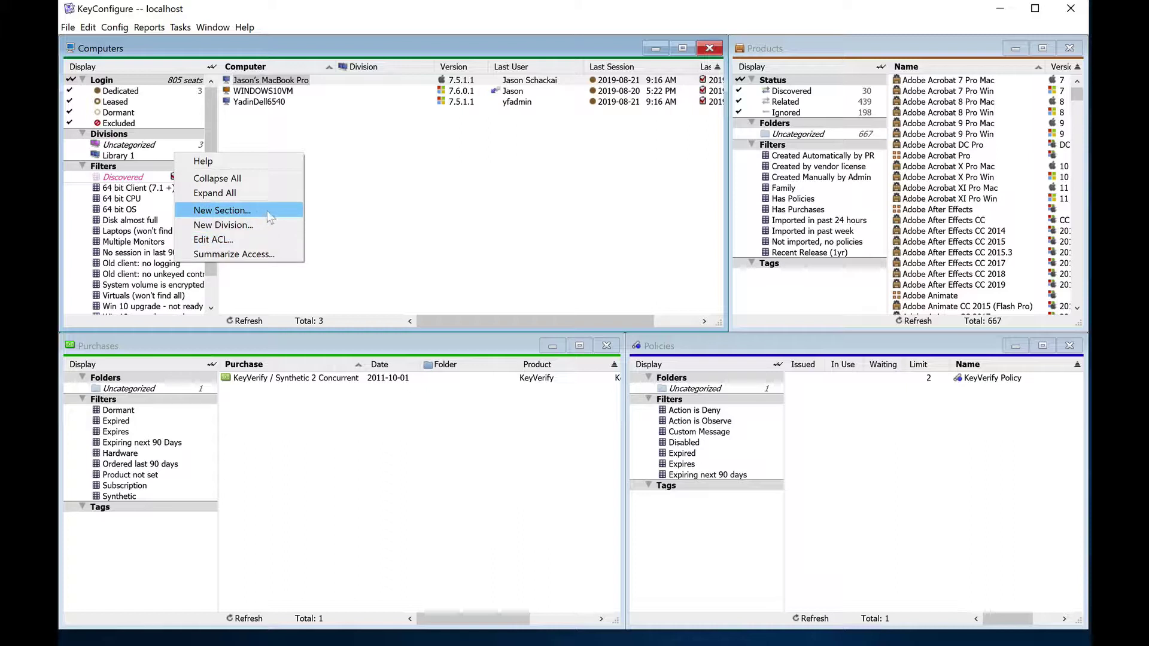
{"action": "left_click", "coordinate": [348, 208]}
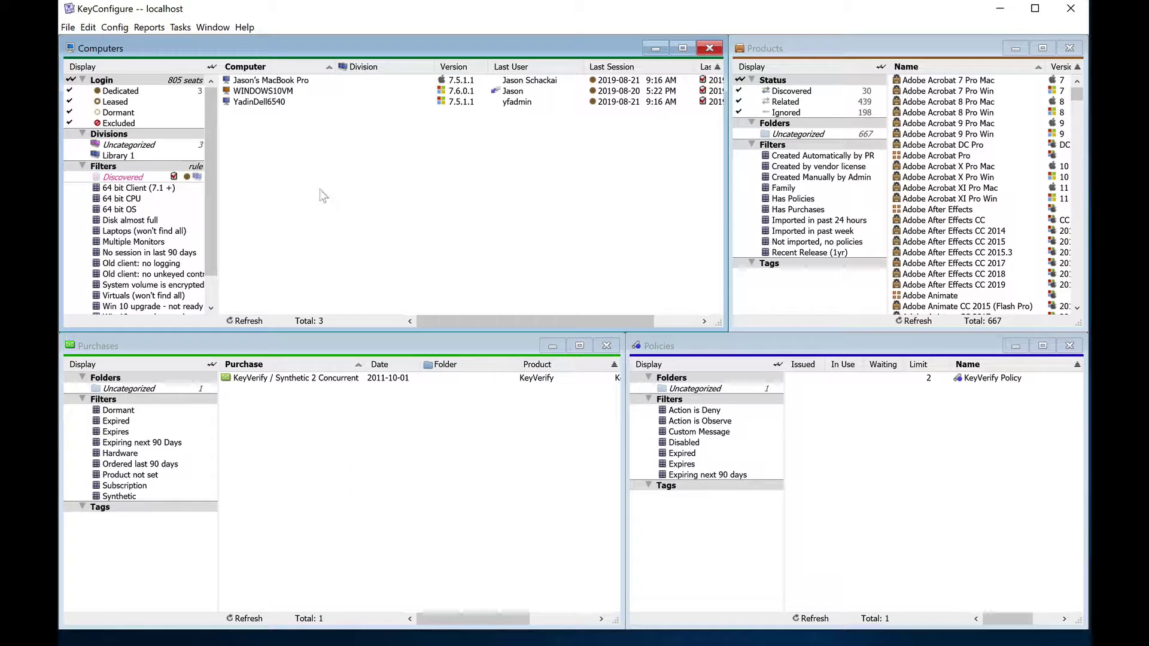
{"action": "left_click", "coordinate": [118, 30]}
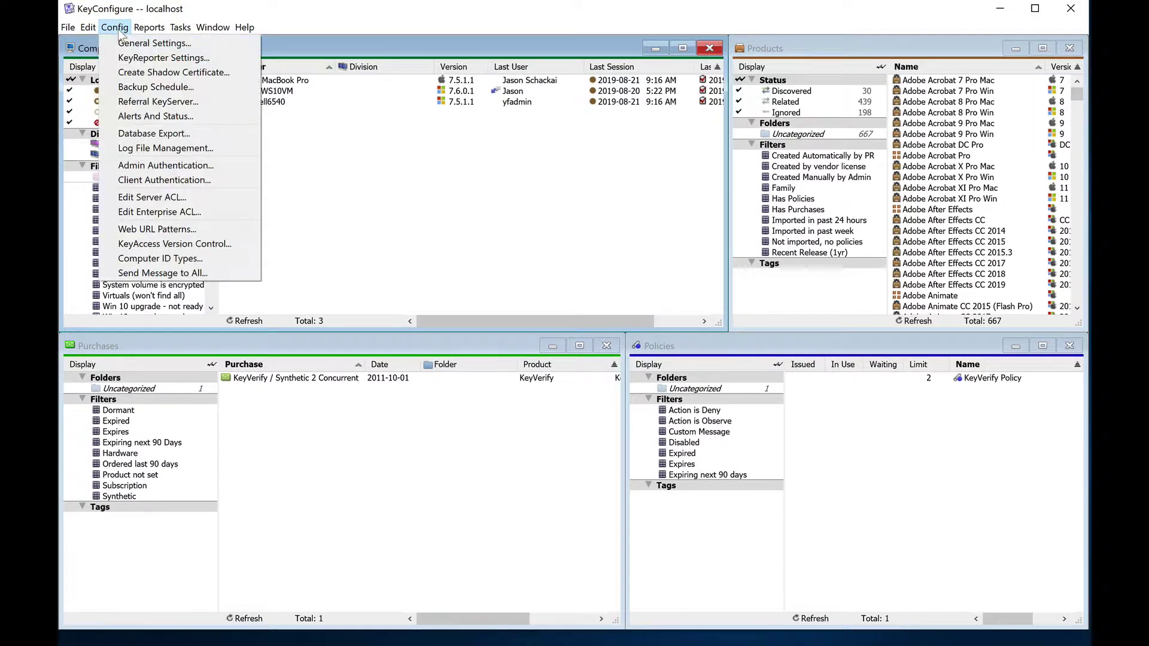
Step: Look over the Client Authentication methods and cancel, keeping the method Disabled
{"action": "left_click", "coordinate": [225, 180]}
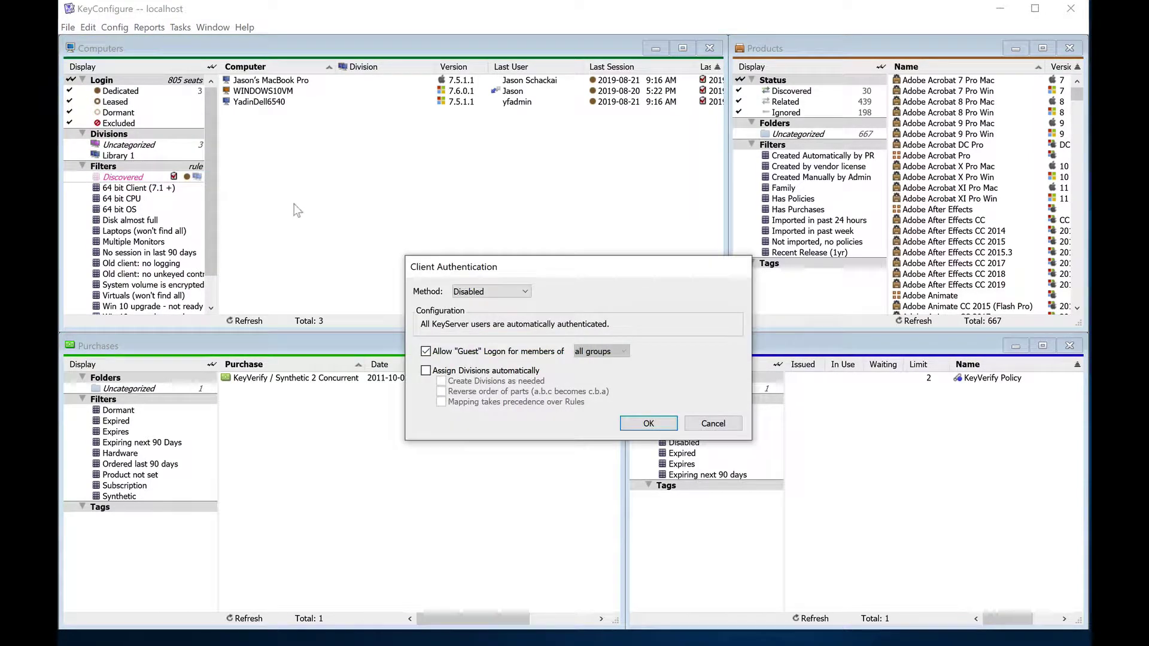
{"action": "left_click", "coordinate": [494, 294]}
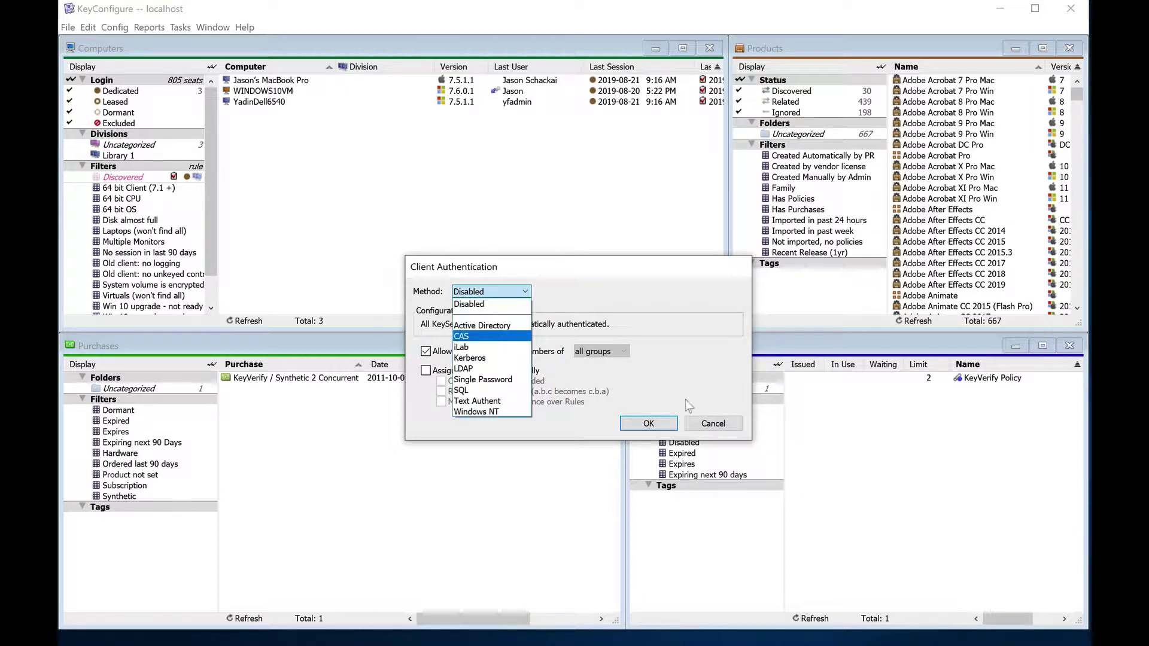
{"action": "left_click", "coordinate": [729, 425]}
{"action": "left_click", "coordinate": [721, 424]}
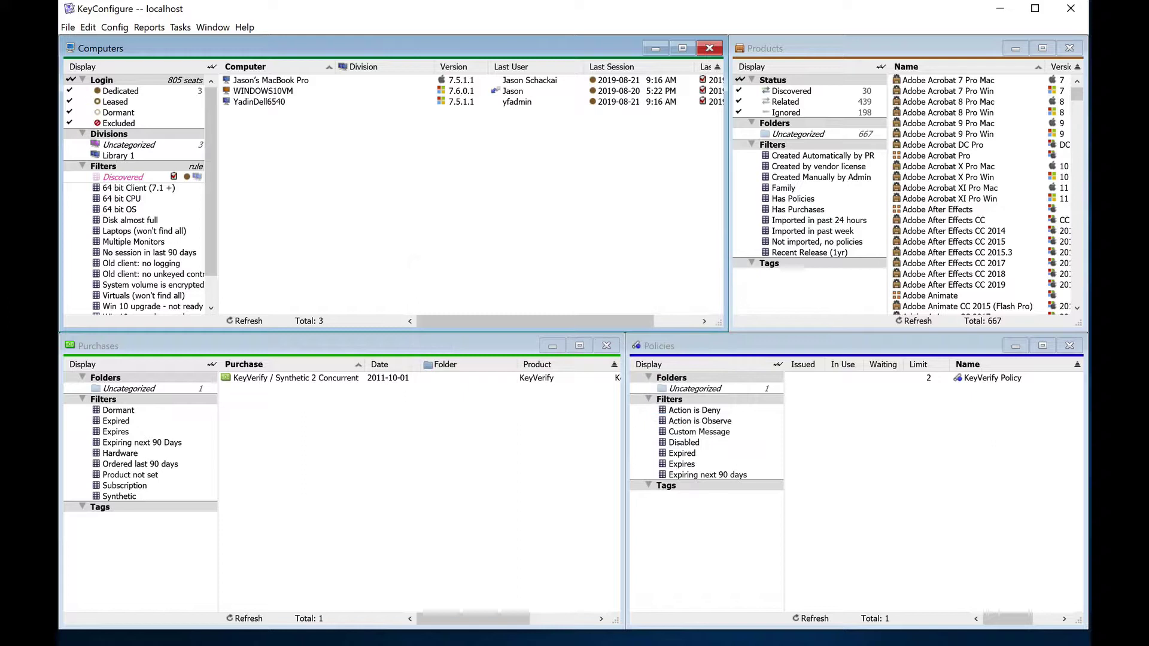
Step: Try a new computer filter with name value 123 and division Library 1
{"action": "right_click", "coordinate": [183, 205]}
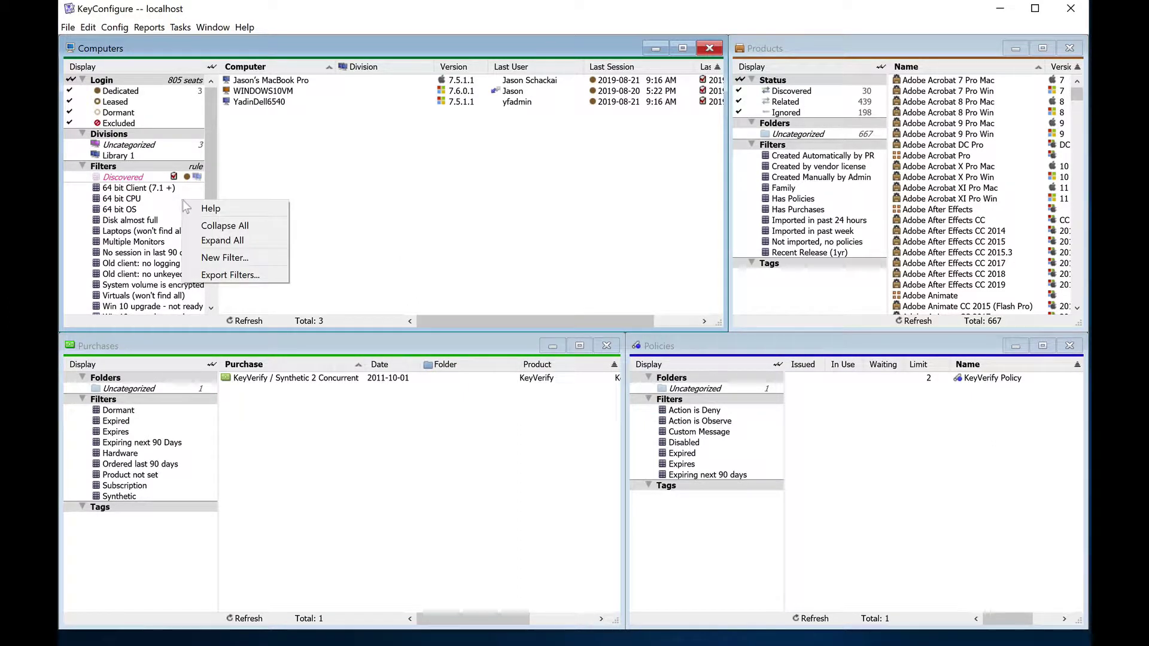
{"action": "left_click", "coordinate": [228, 258]}
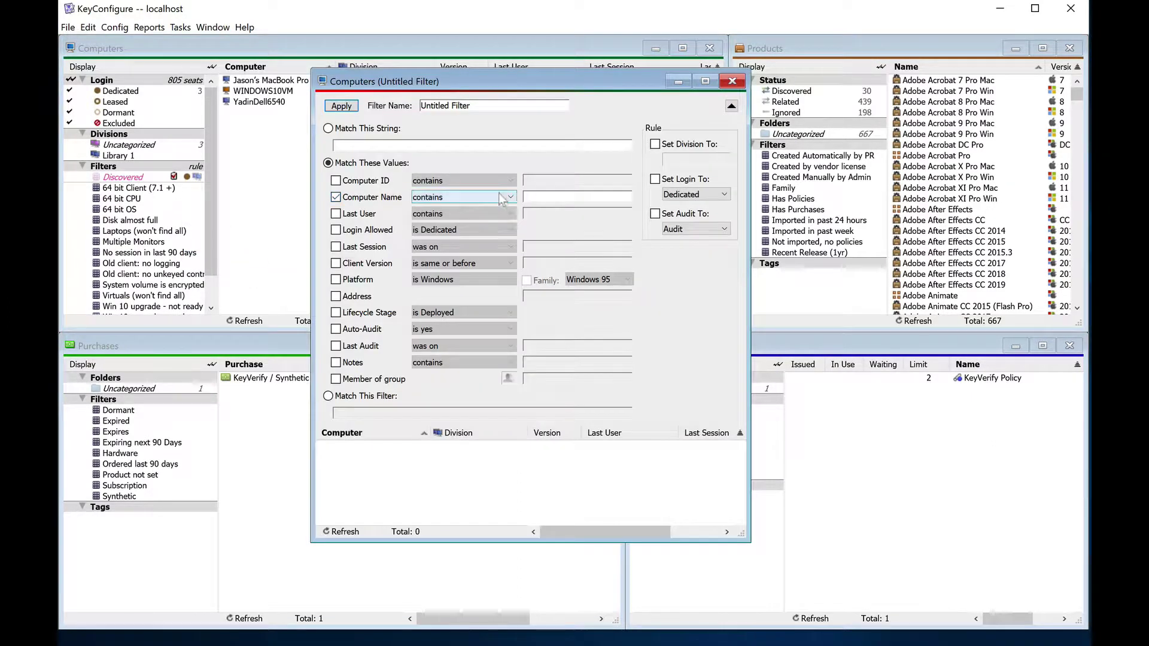
{"action": "left_click", "coordinate": [539, 193]}
{"action": "type", "text": "12"}
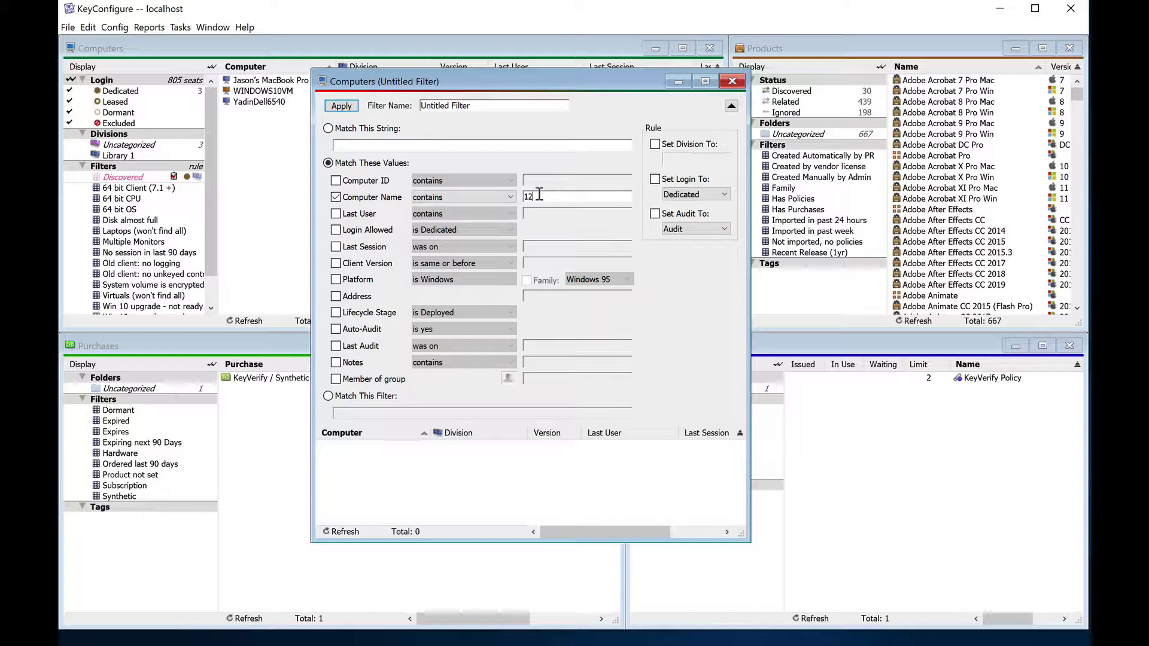
{"action": "type", "text": "3"}
{"action": "left_click_drag", "start_coordinate": [120, 157], "coordinate": [697, 160]}
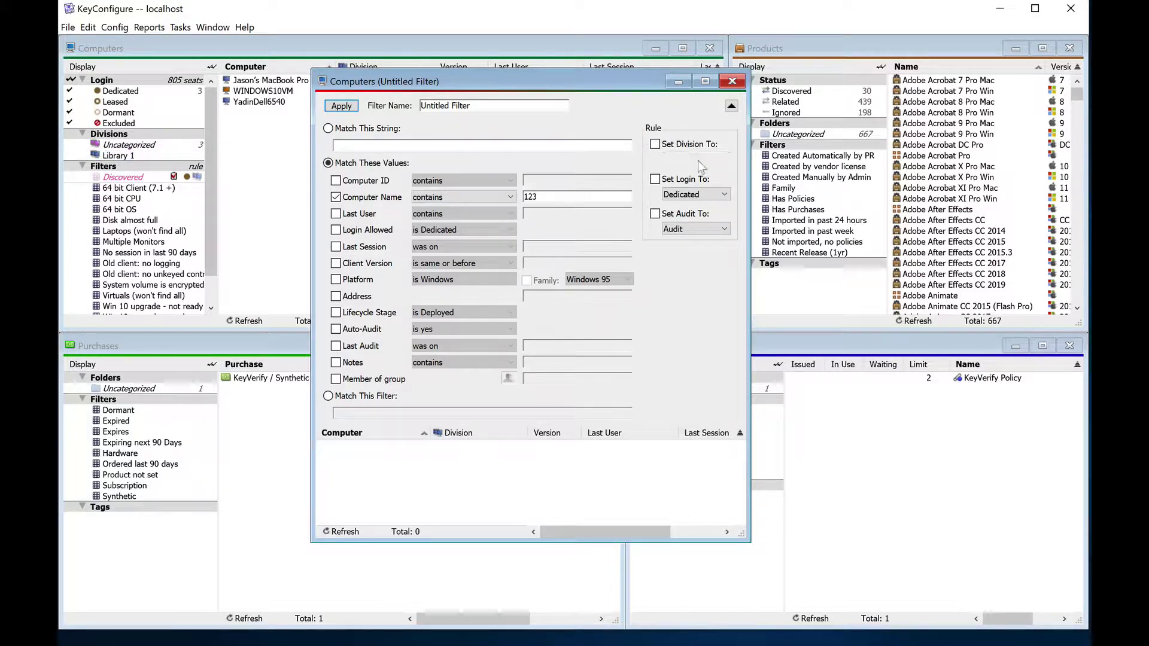
Step: Discard the untitled filter without saving and move the MacBook Pro into Library 1
{"action": "left_click", "coordinate": [729, 84]}
{"action": "left_click", "coordinate": [508, 323]}
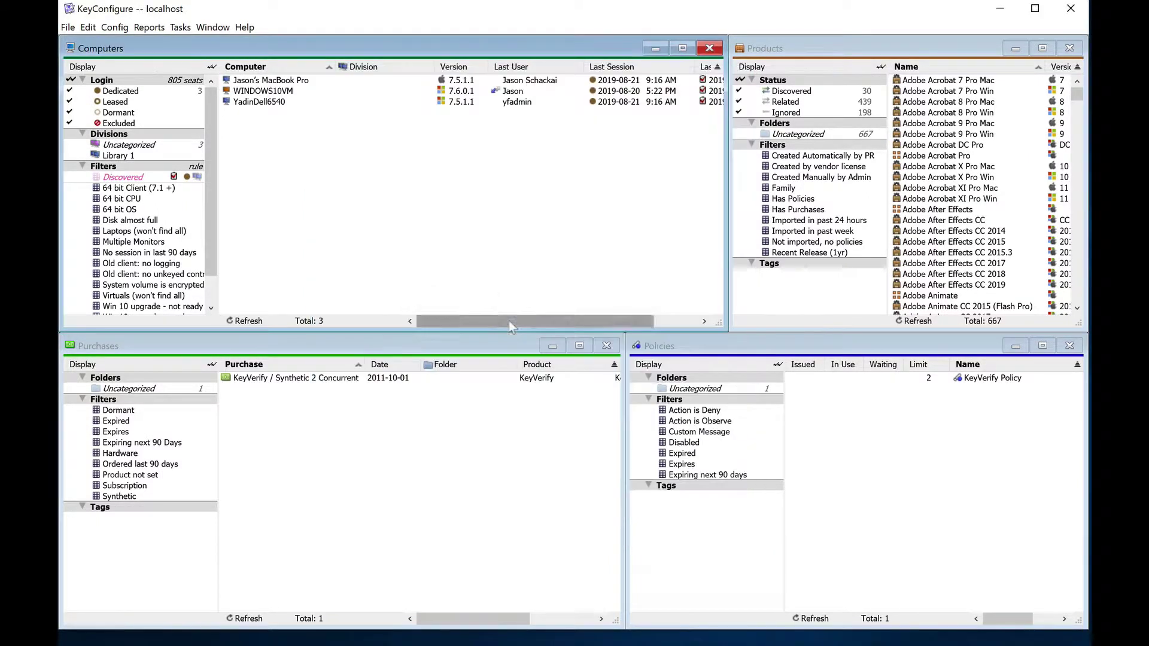
{"action": "left_click_drag", "start_coordinate": [258, 80], "coordinate": [118, 158]}
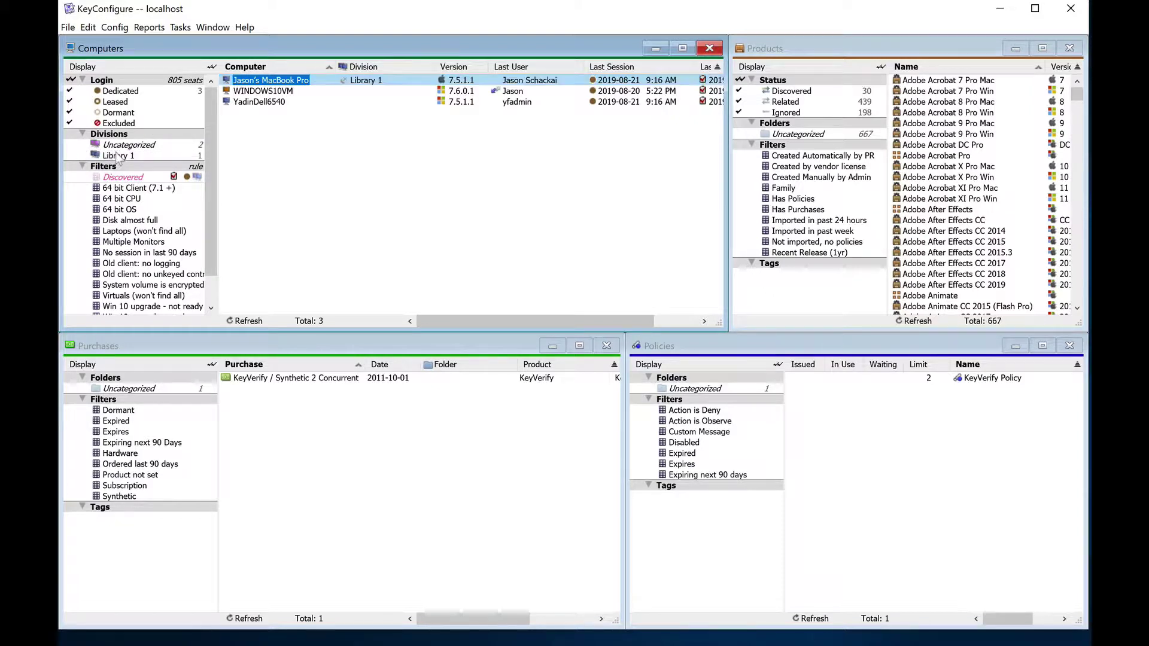
{"action": "left_click", "coordinate": [433, 201]}
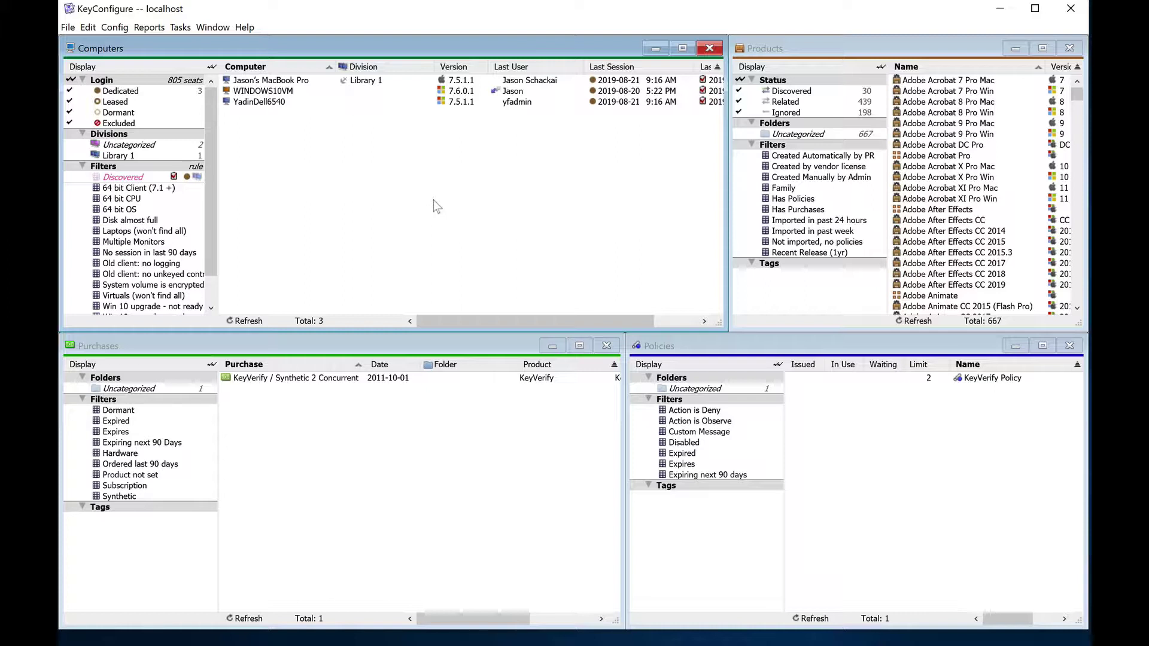
Step: Widen the Products window and toggle Related and Ignored status filters before showing all 667 products
{"action": "left_click", "coordinate": [801, 93]}
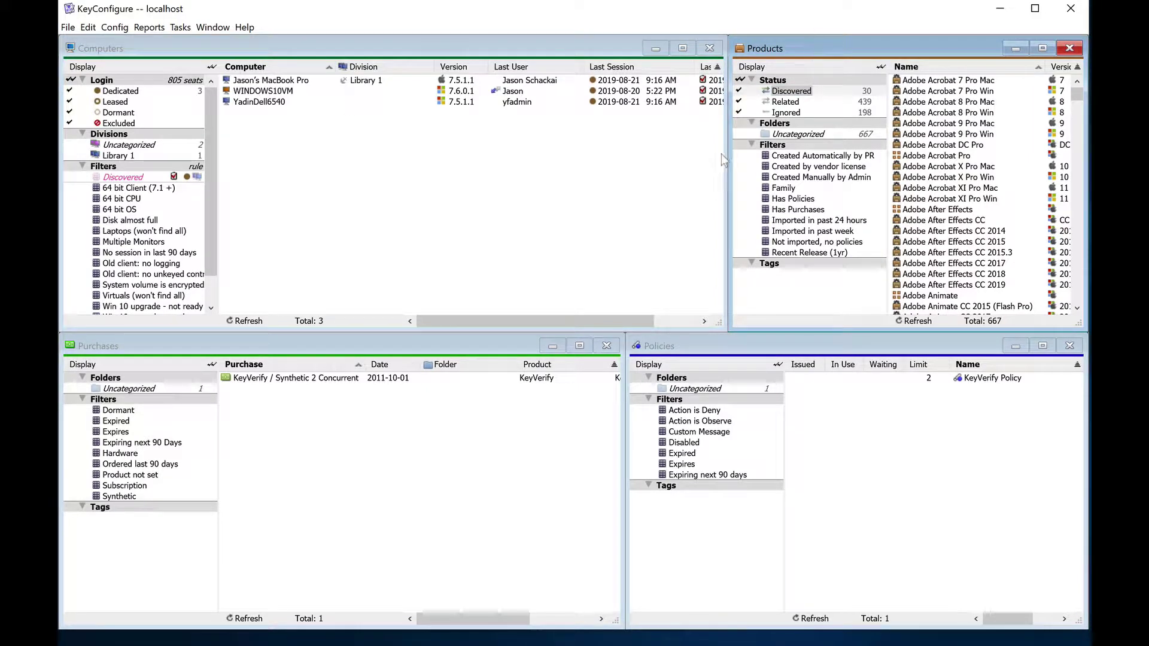
{"action": "left_click_drag", "start_coordinate": [728, 154], "coordinate": [531, 155]}
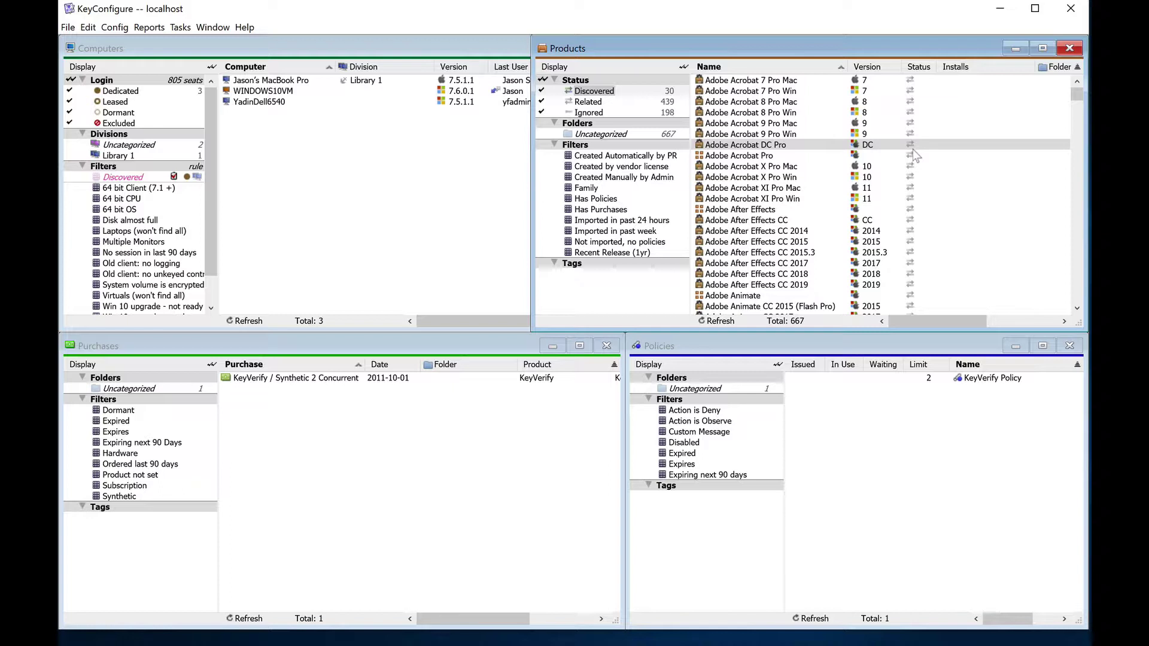
{"action": "left_click", "coordinate": [541, 102]}
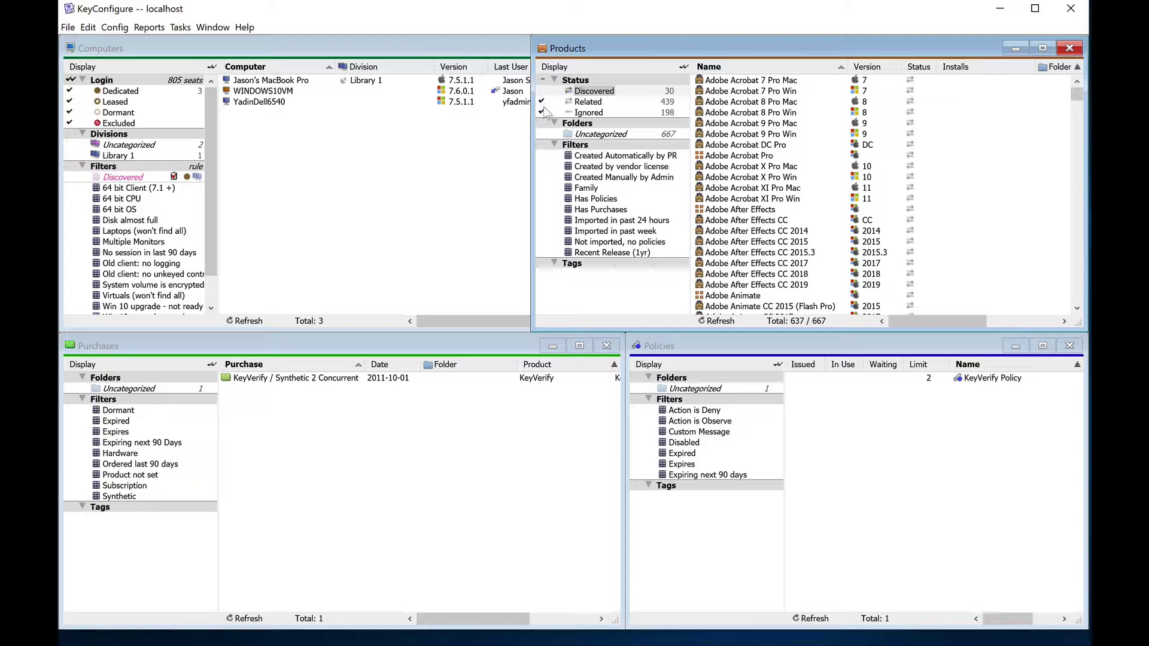
{"action": "left_click", "coordinate": [541, 113]}
{"action": "left_click", "coordinate": [542, 102]}
{"action": "left_click", "coordinate": [542, 102]}
{"action": "left_click", "coordinate": [543, 112]}
{"action": "left_click", "coordinate": [542, 112]}
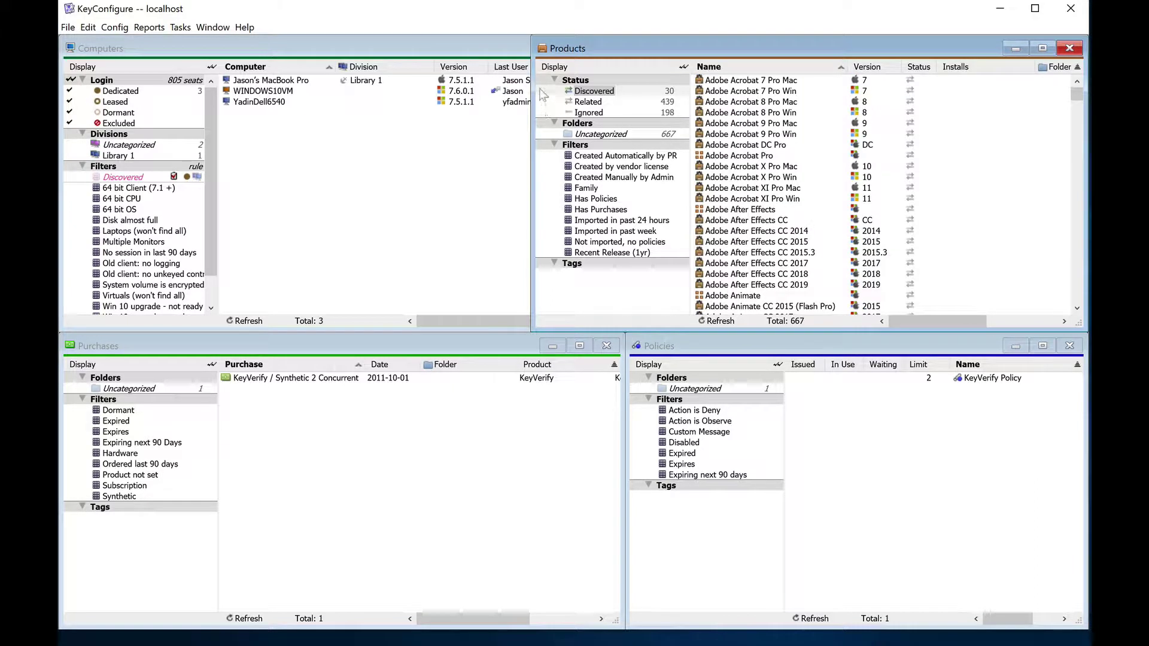
Step: Activate the Policies window to reach the New Products Discovered wizard
{"action": "left_click", "coordinate": [856, 338]}
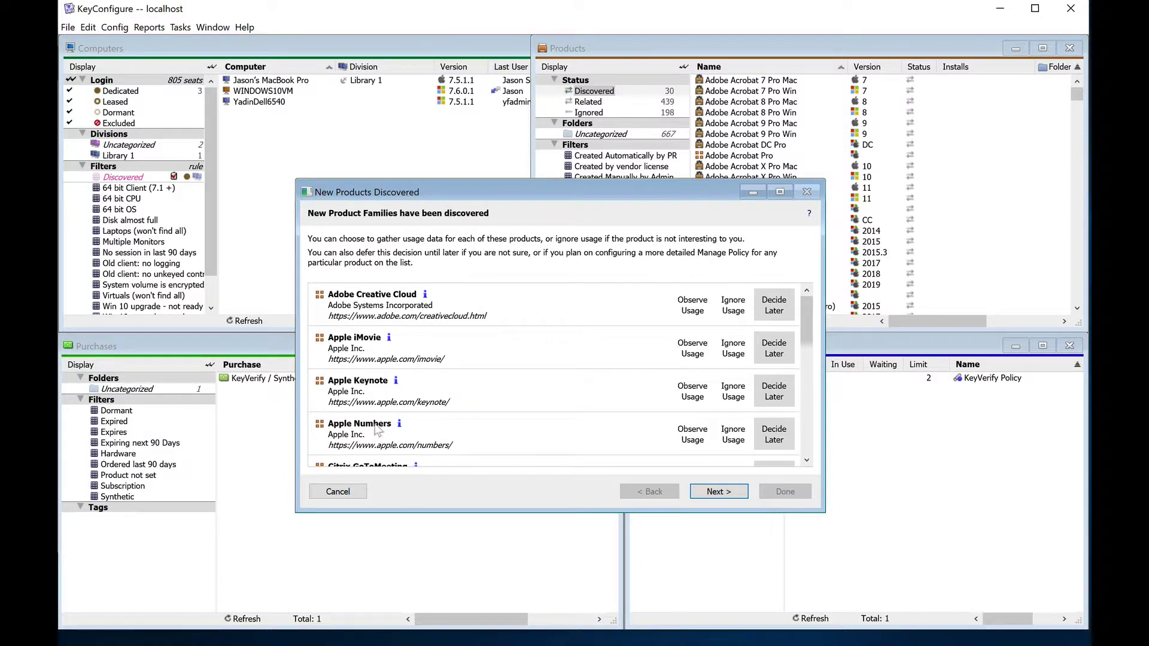
Step: Observe Adobe Creative Cloud, iMovie, Keynote and Numbers; ignore Citrix GoToMeeting and CINEMA 4D Lite; finish
{"action": "left_click", "coordinate": [700, 312]}
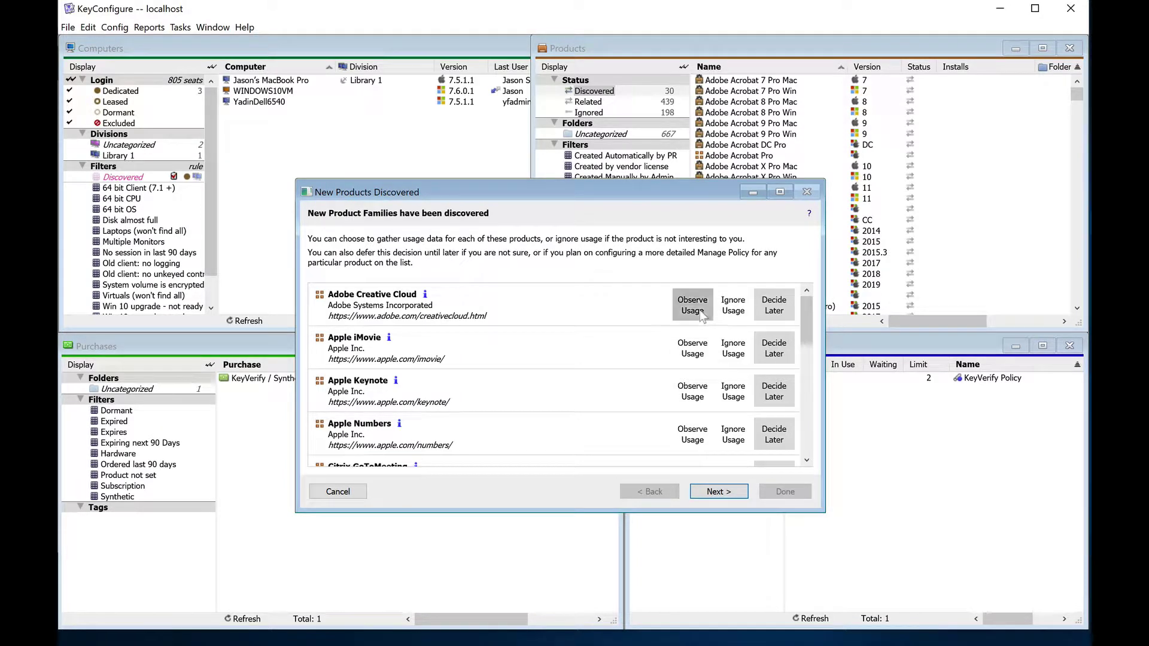
{"action": "left_click", "coordinate": [702, 355]}
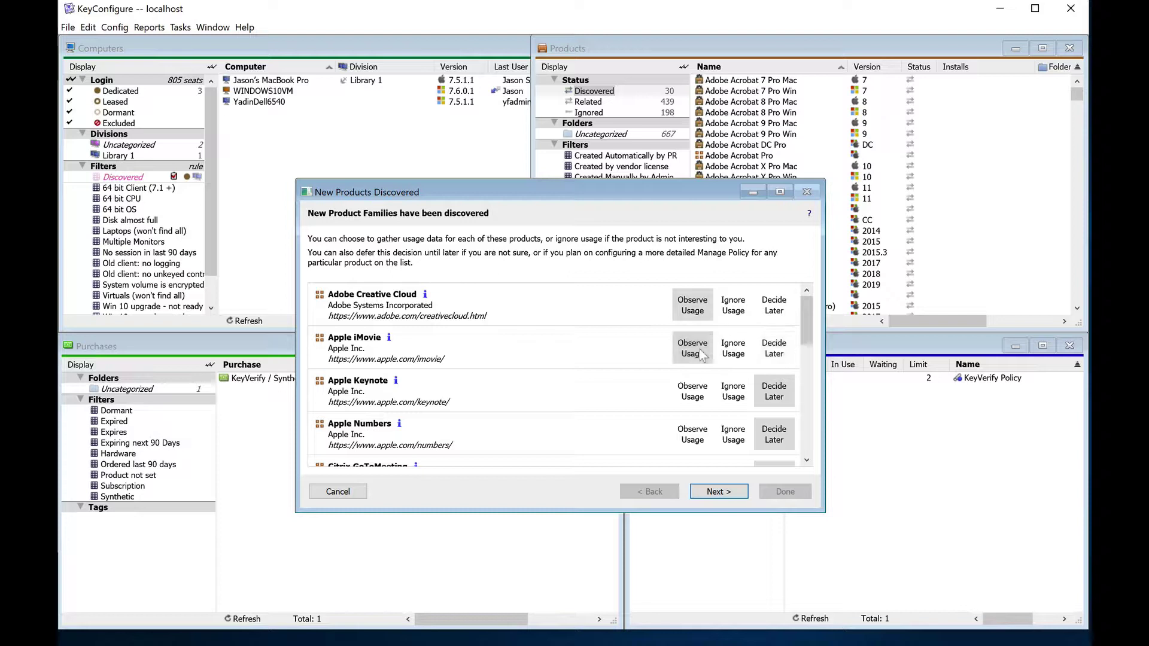
{"action": "left_click", "coordinate": [697, 393]}
{"action": "left_click", "coordinate": [694, 435]}
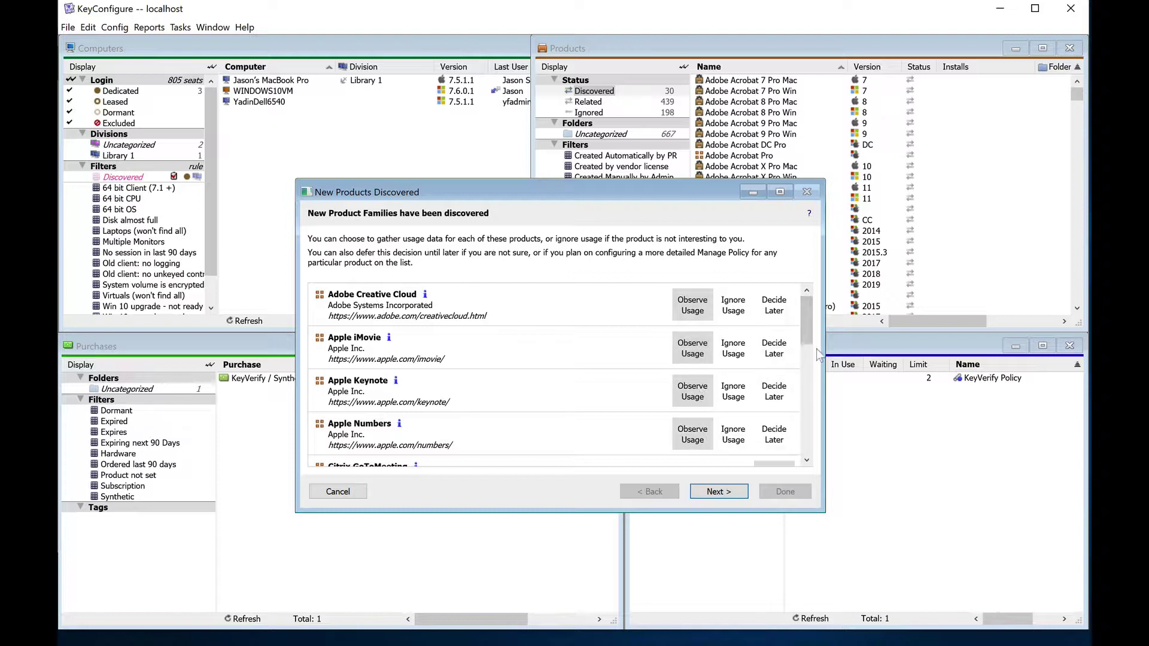
{"action": "scroll", "coordinate": [809, 335], "scroll_direction": "down", "scroll_amount": 2}
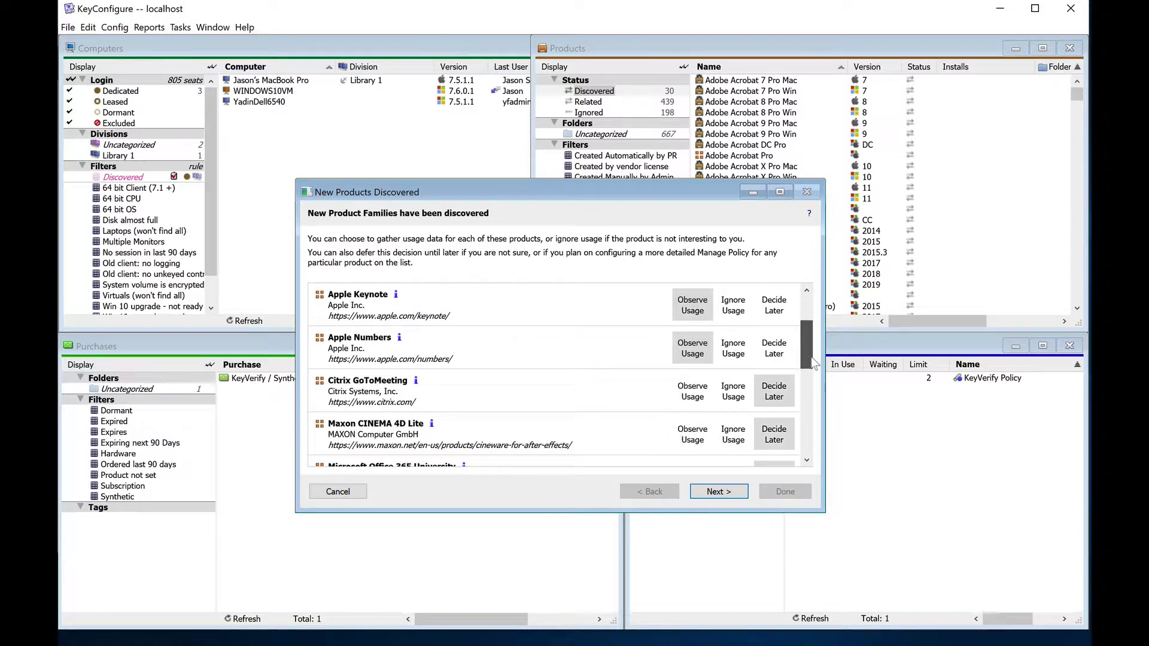
{"action": "left_click", "coordinate": [740, 399]}
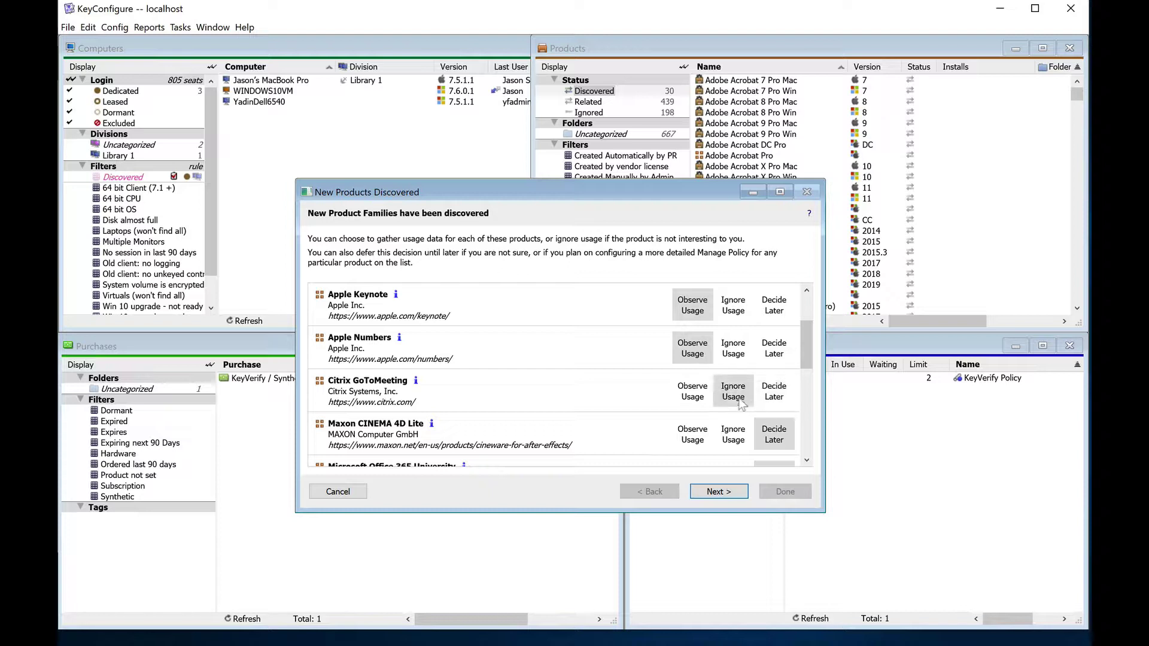
{"action": "left_click", "coordinate": [743, 447]}
{"action": "scroll", "coordinate": [793, 419], "scroll_direction": "down", "scroll_amount": 2}
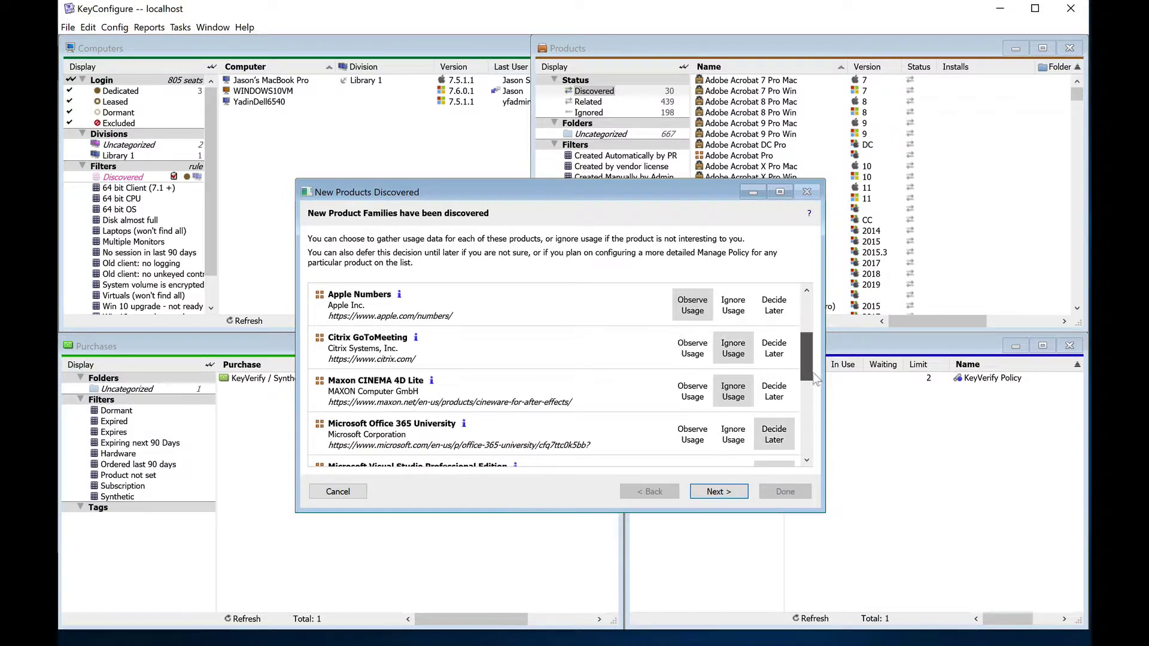
{"action": "left_click", "coordinate": [720, 491]}
{"action": "left_click", "coordinate": [723, 494]}
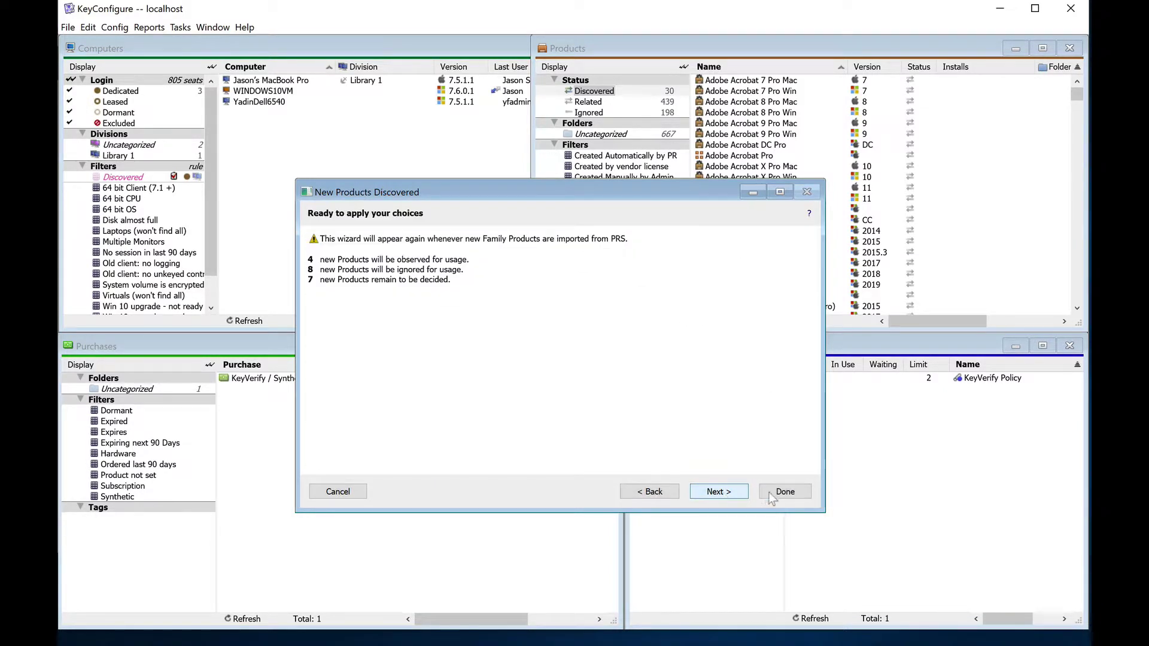
{"action": "left_click", "coordinate": [784, 492]}
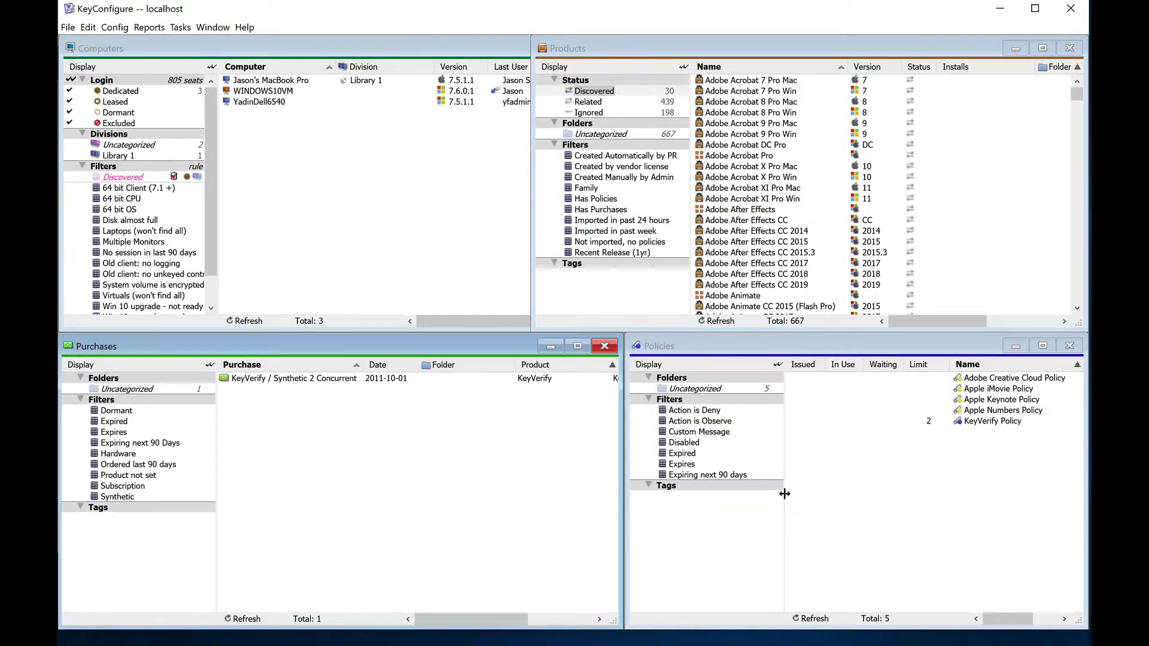
{"action": "right_click", "coordinate": [1008, 382]}
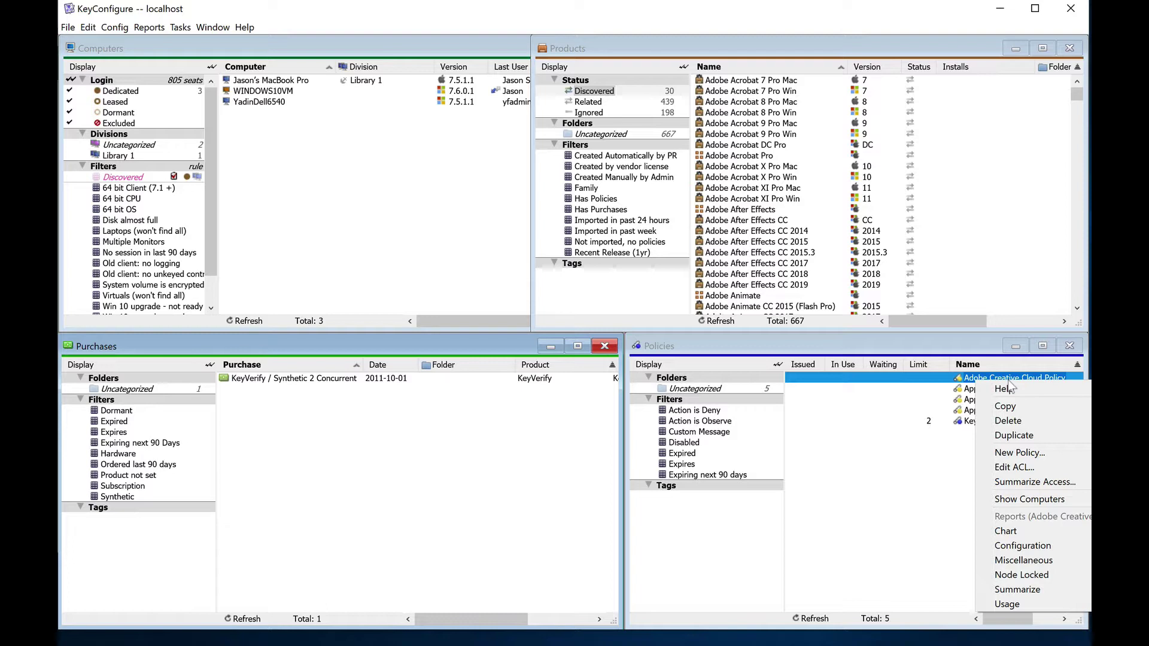
{"action": "mouse_move", "coordinate": [1007, 608]}
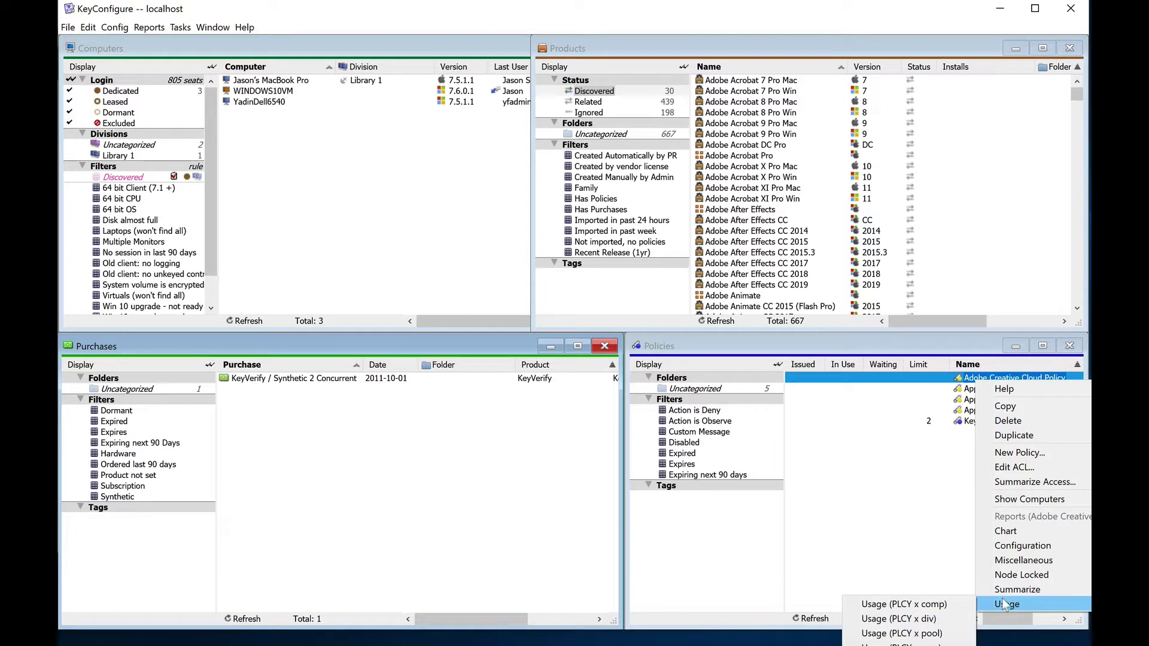
{"action": "left_click", "coordinate": [953, 516]}
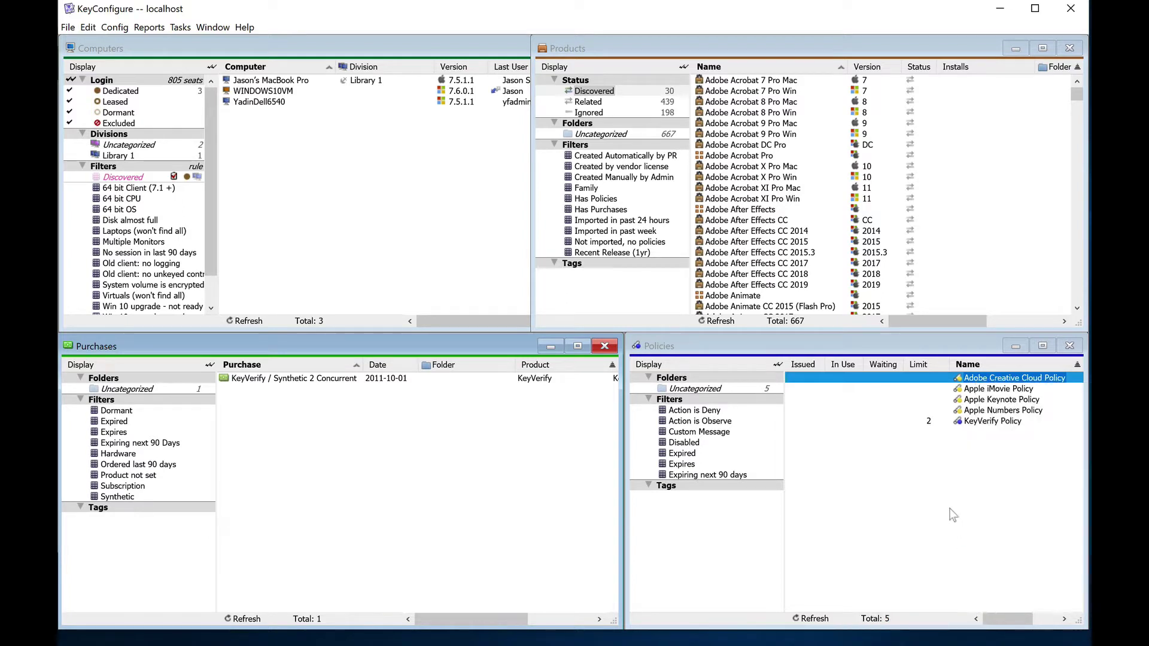